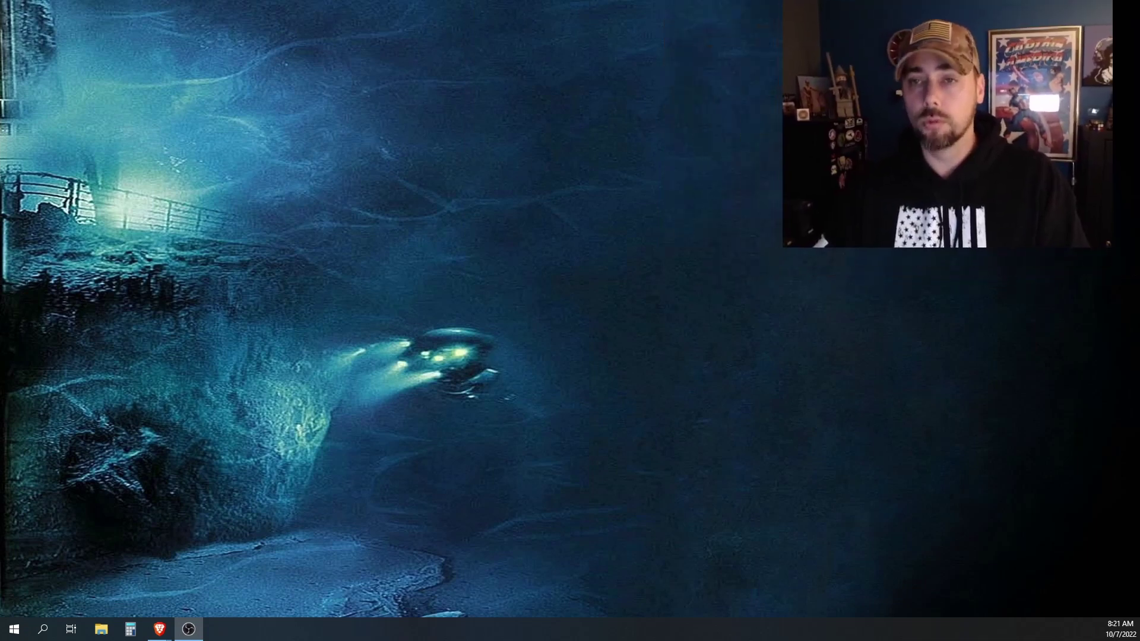
Bring up the Zergpool site and review its payment rules for guaranteed and non-guaranteed payout coins in a separate tab.
click(159, 629)
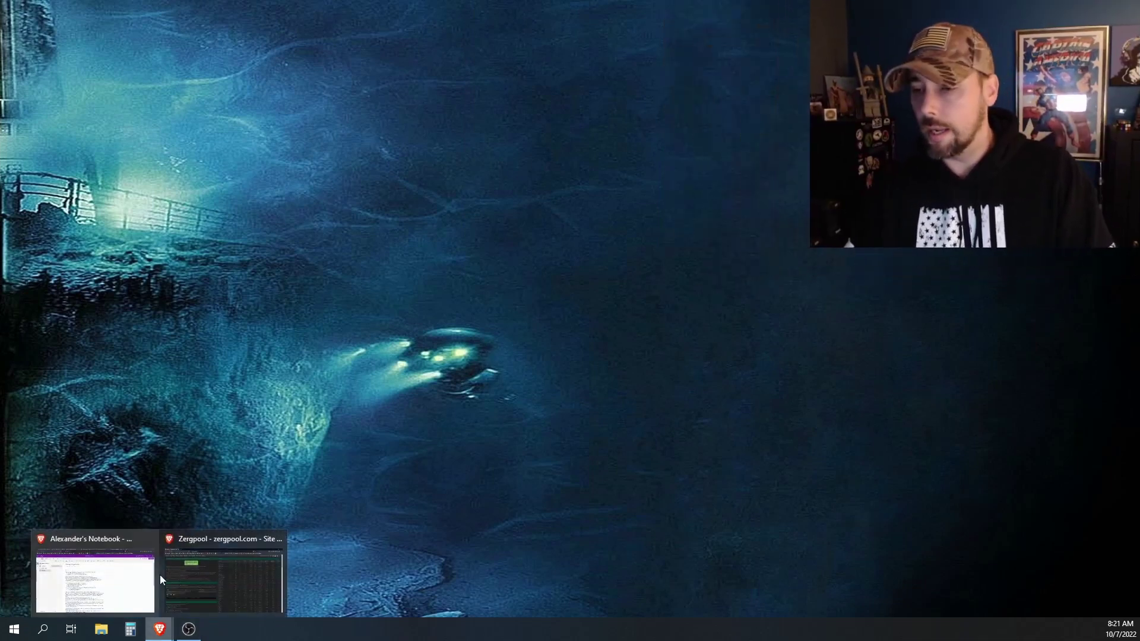
click(255, 544)
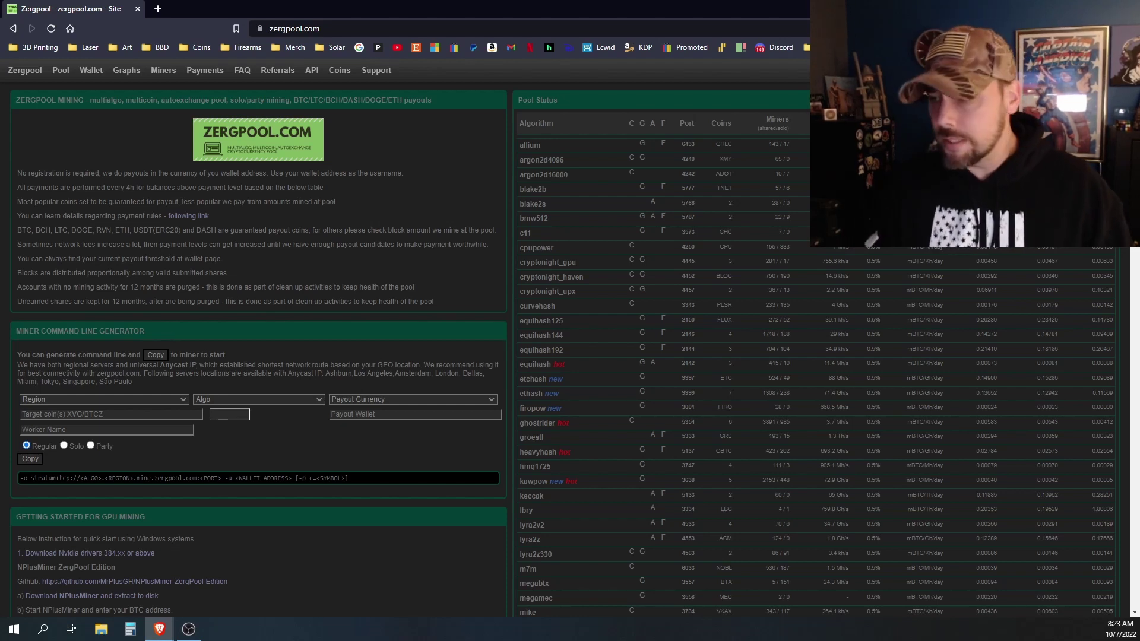
middle_click(188, 216)
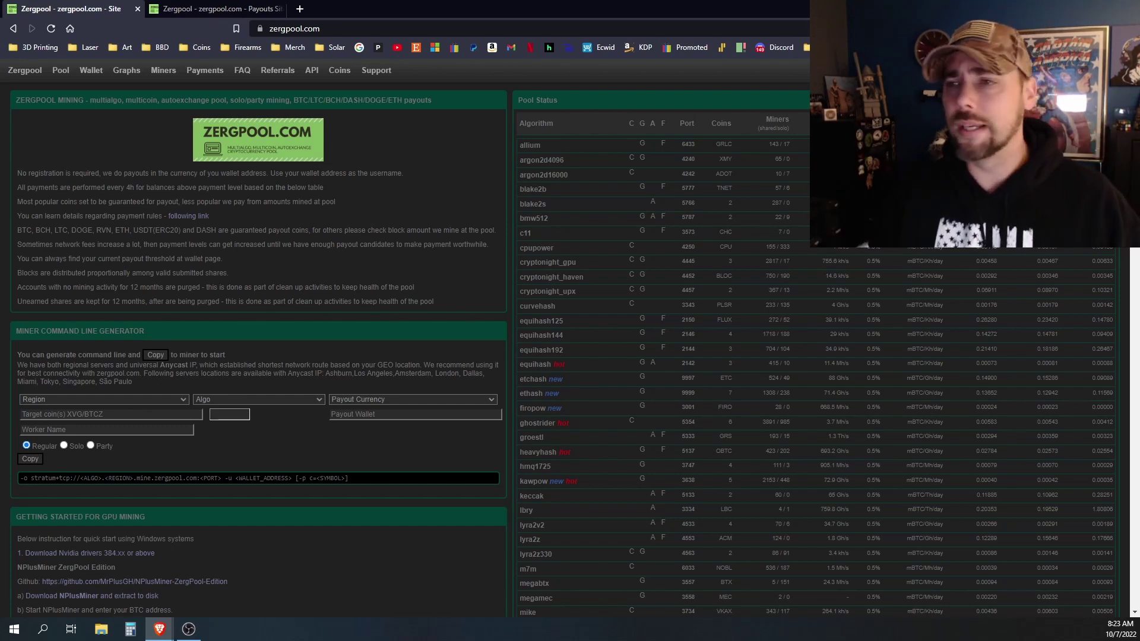
click(217, 8)
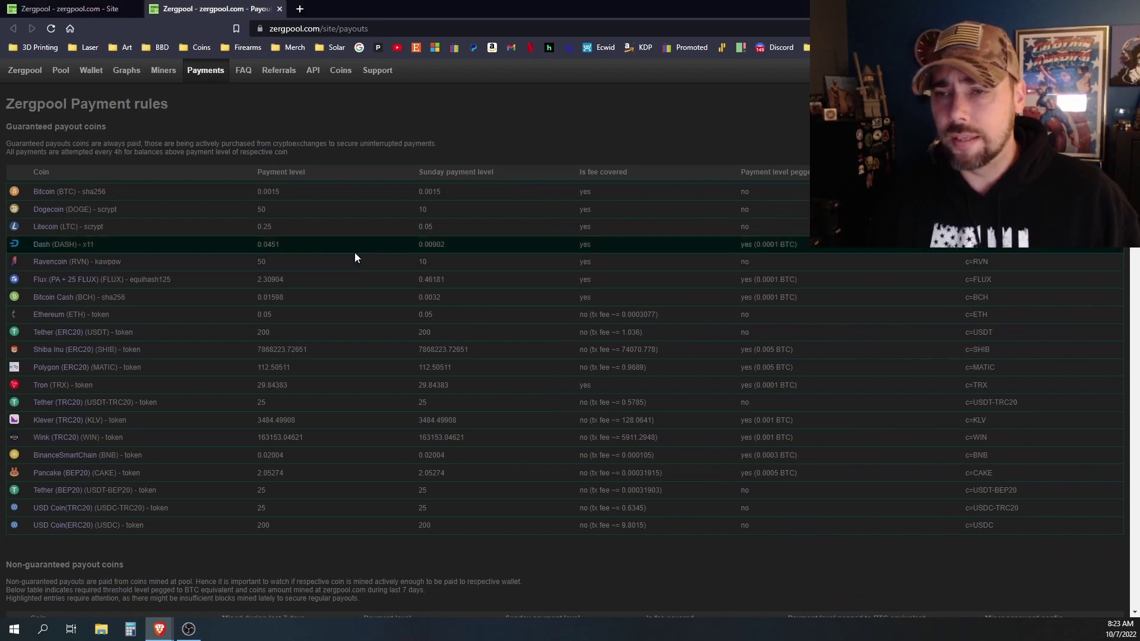
scroll(198, 460, down, 6)
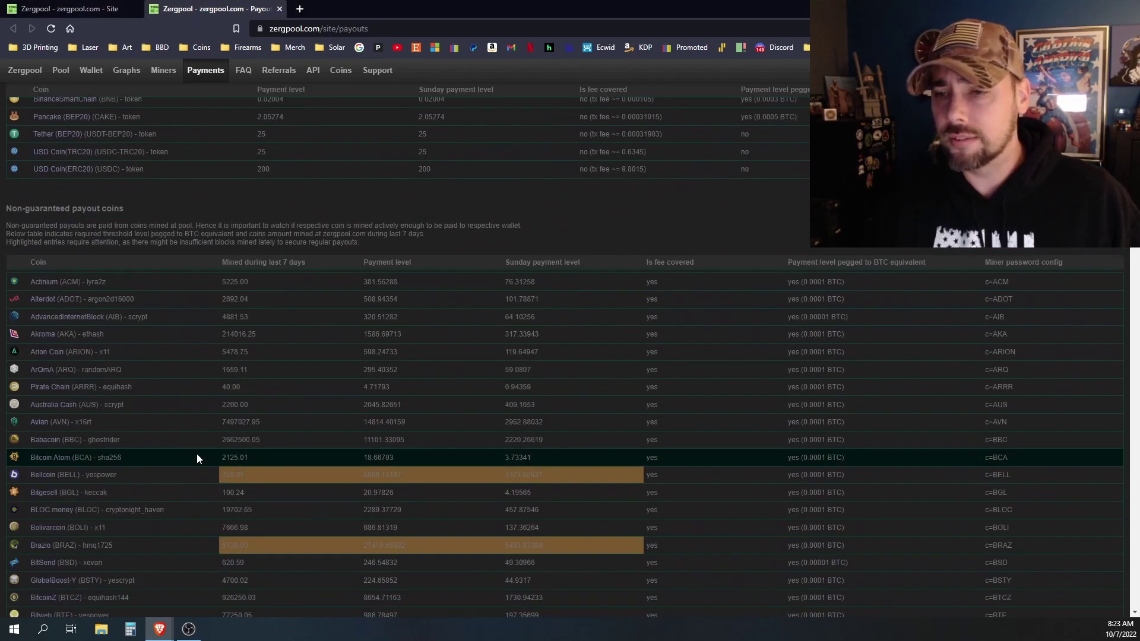
scroll(196, 454, down, 10)
key(ctrl+w)
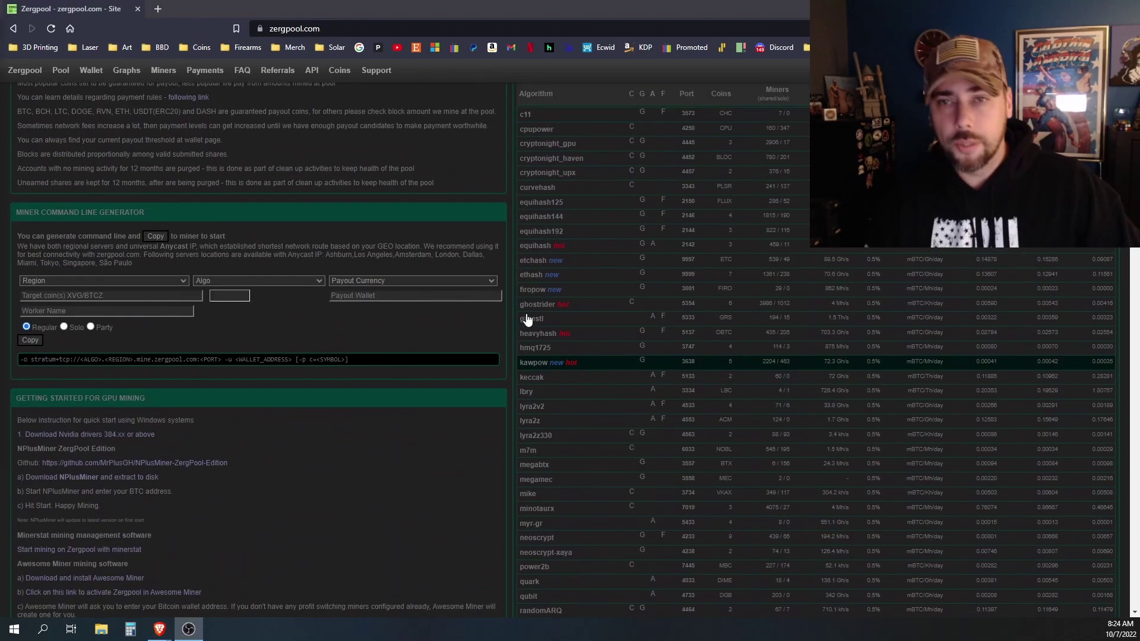
Look through the home page's pool status, GPU mining and mining difficulty sections, and resume the paused auto refresh.
scroll(546, 314, down, 5)
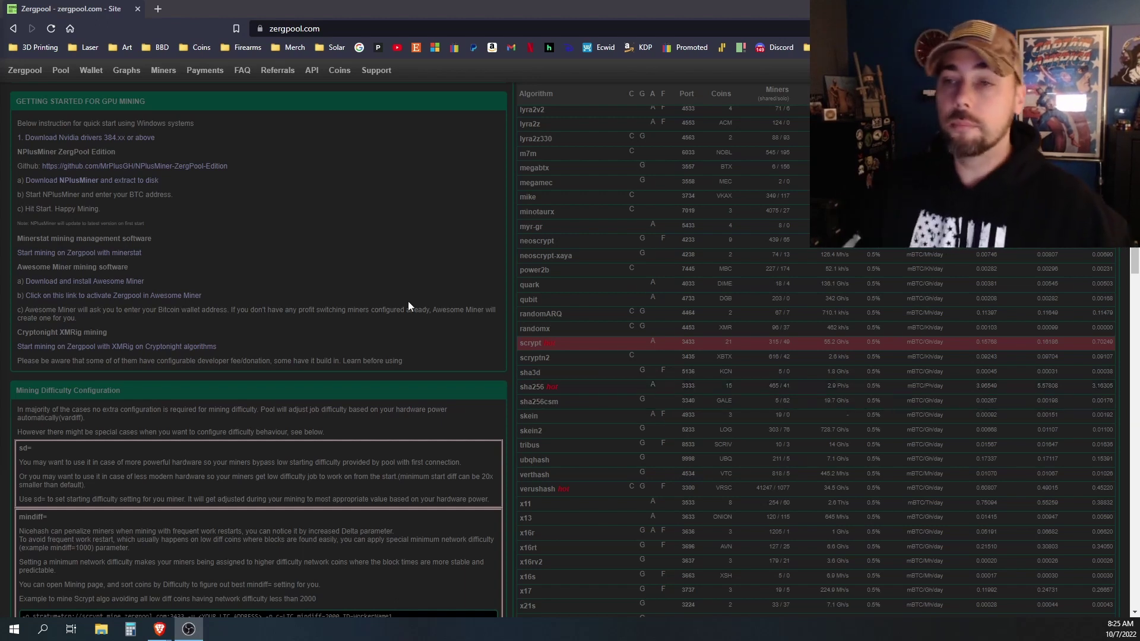
scroll(364, 259, down, 3)
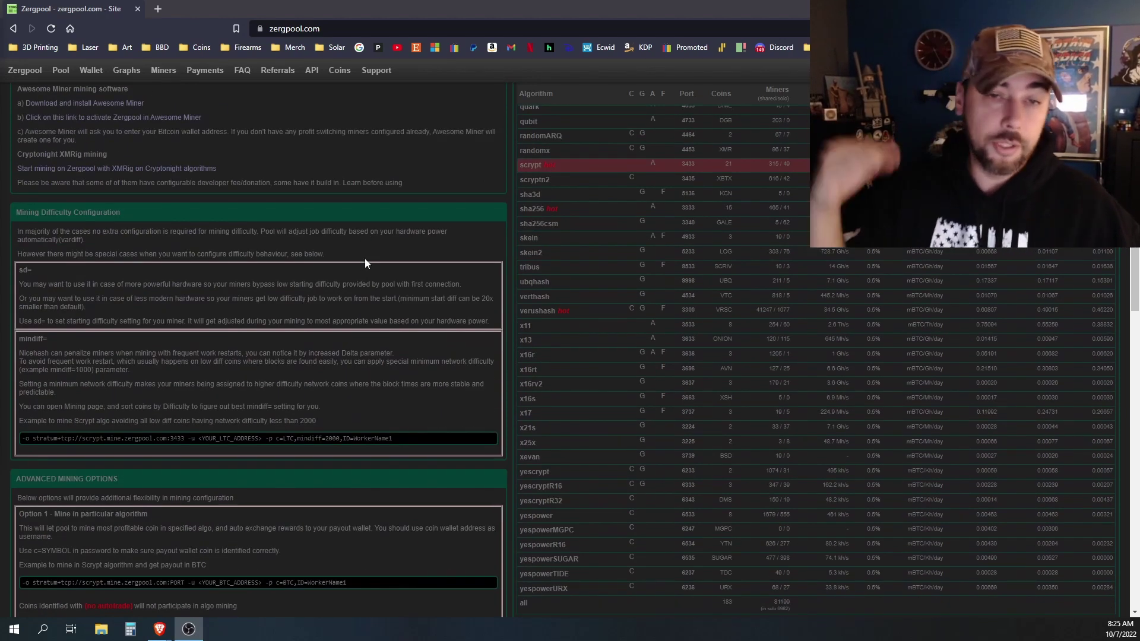
scroll(293, 341, up, 10)
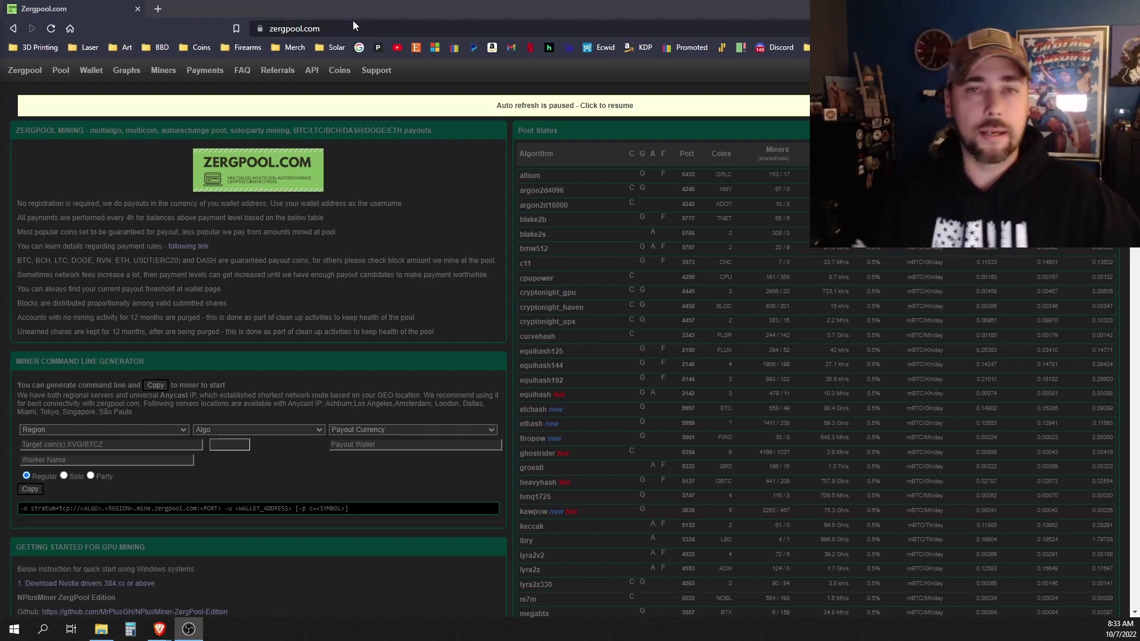
click(633, 107)
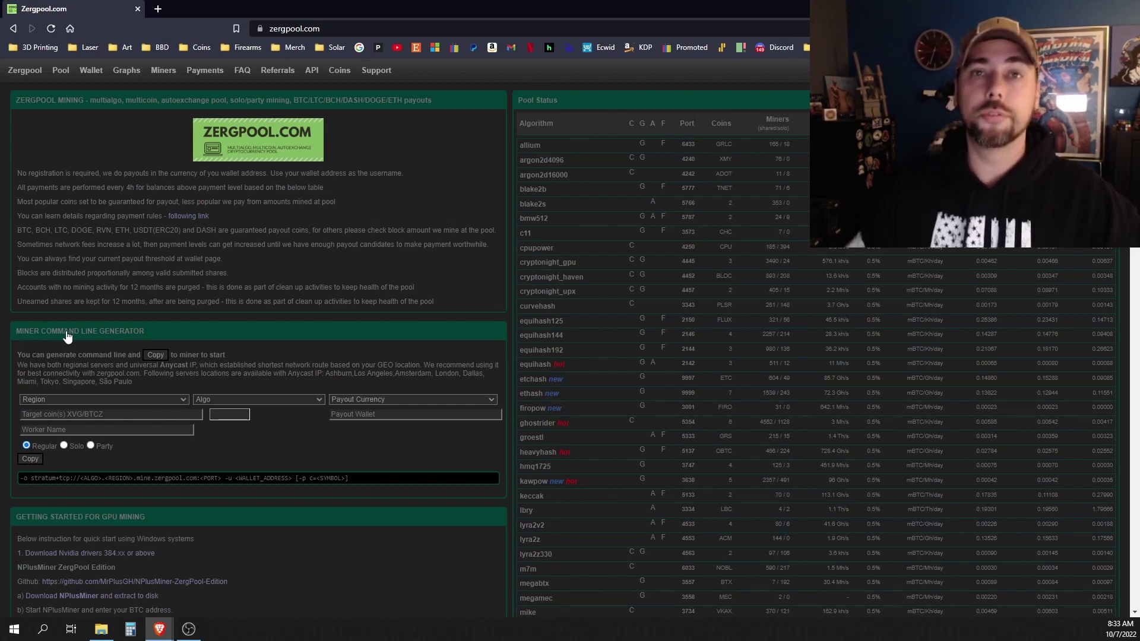
Set the miner command line generator's region to North America and its algorithm to scrypt.
click(103, 404)
click(109, 429)
click(283, 401)
scroll(280, 536, down, 5)
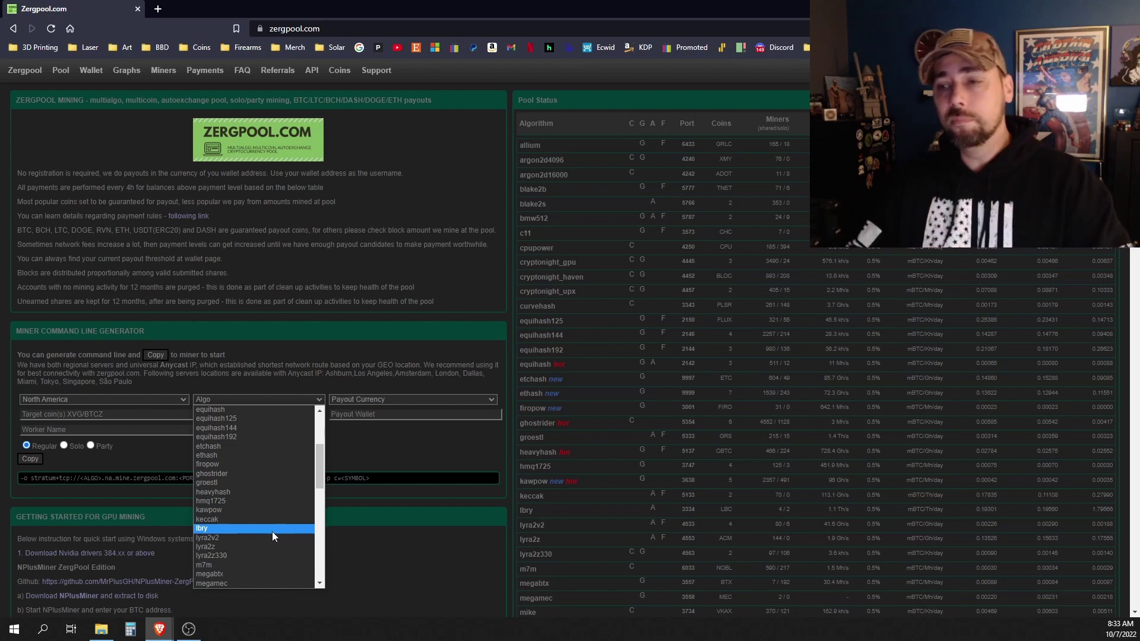
scroll(261, 504, down, 2)
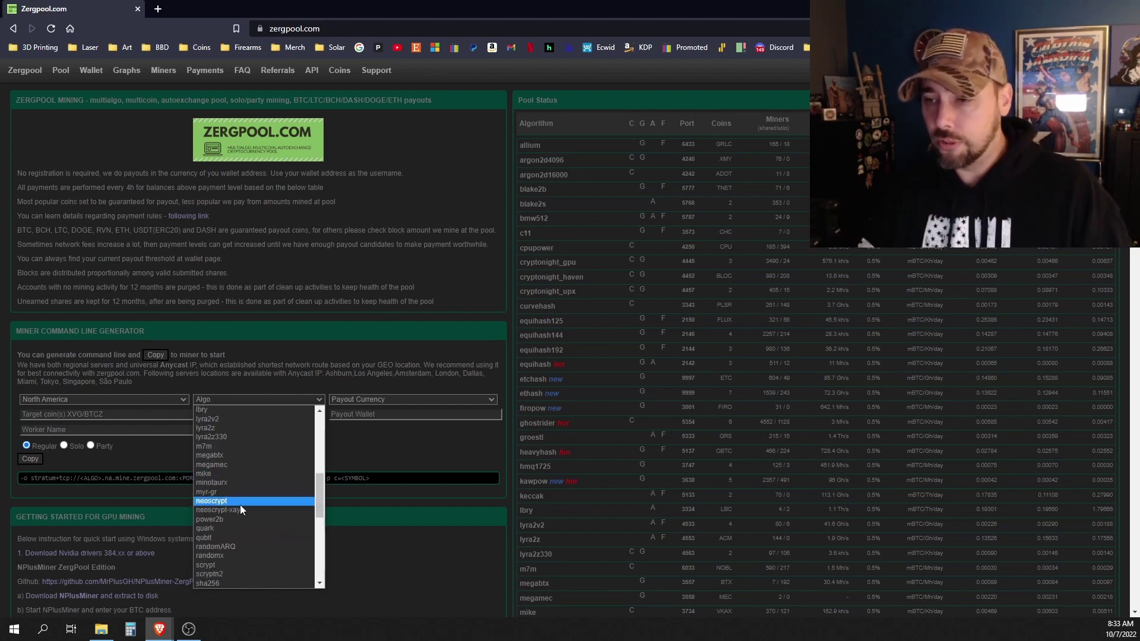
click(237, 566)
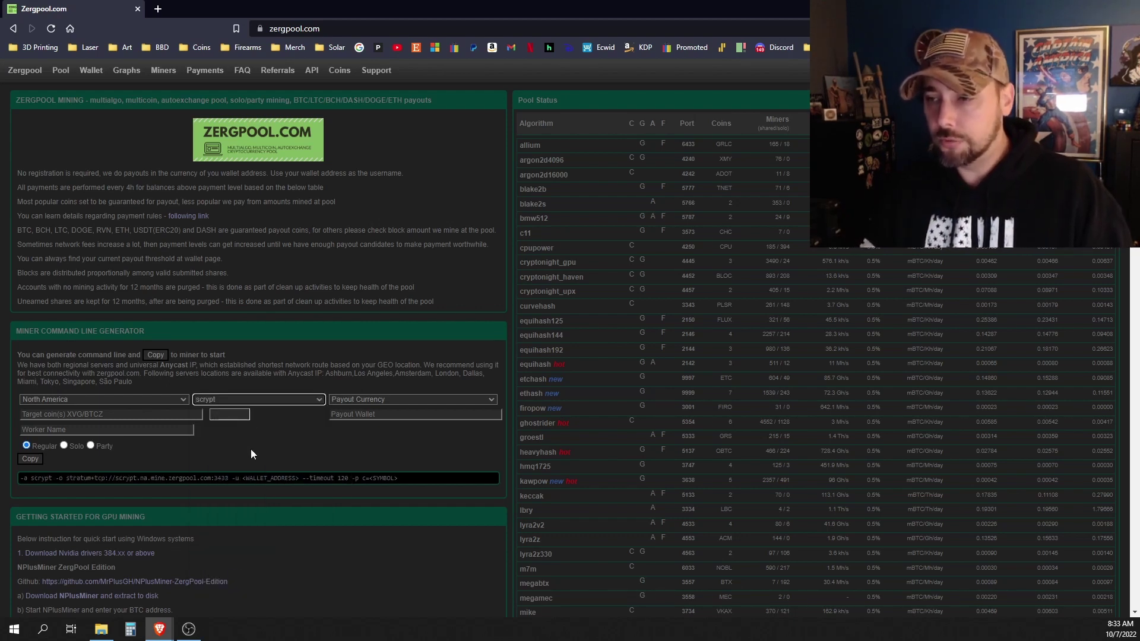
Set the generator's payout currency to FLUX and enter FLUXWALLETADDRESS as the payout wallet.
click(458, 400)
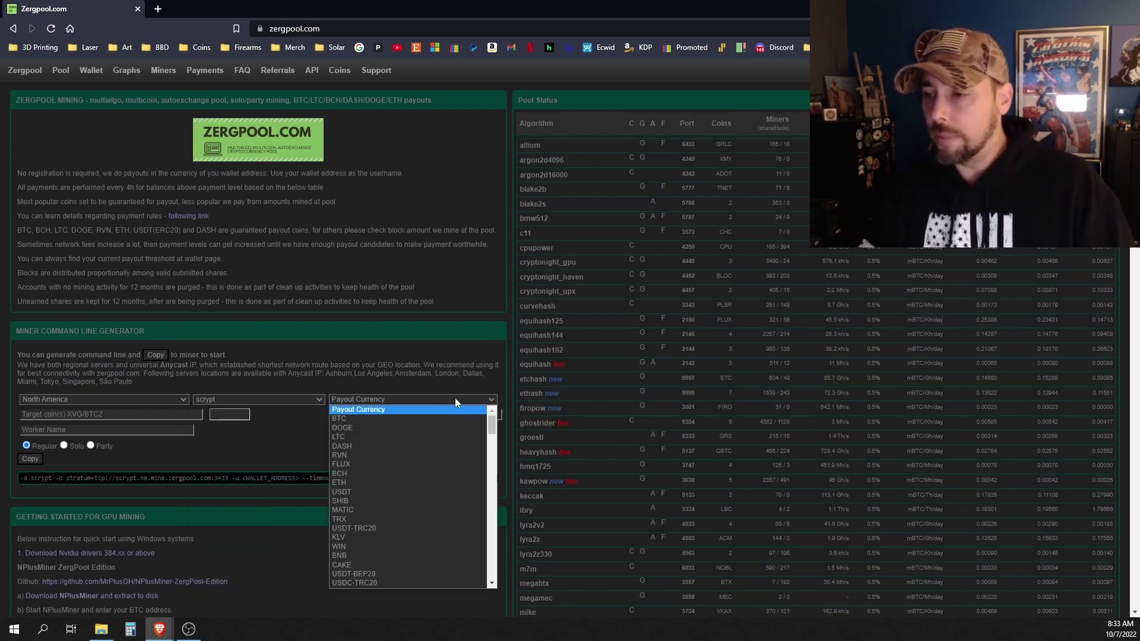
click(376, 464)
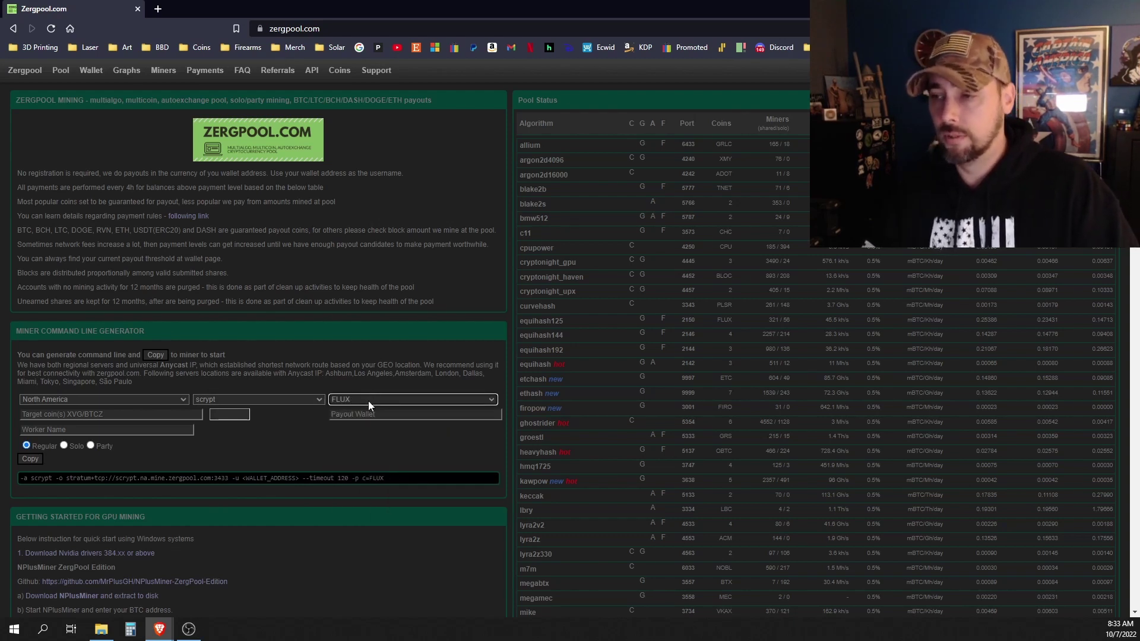
click(374, 416)
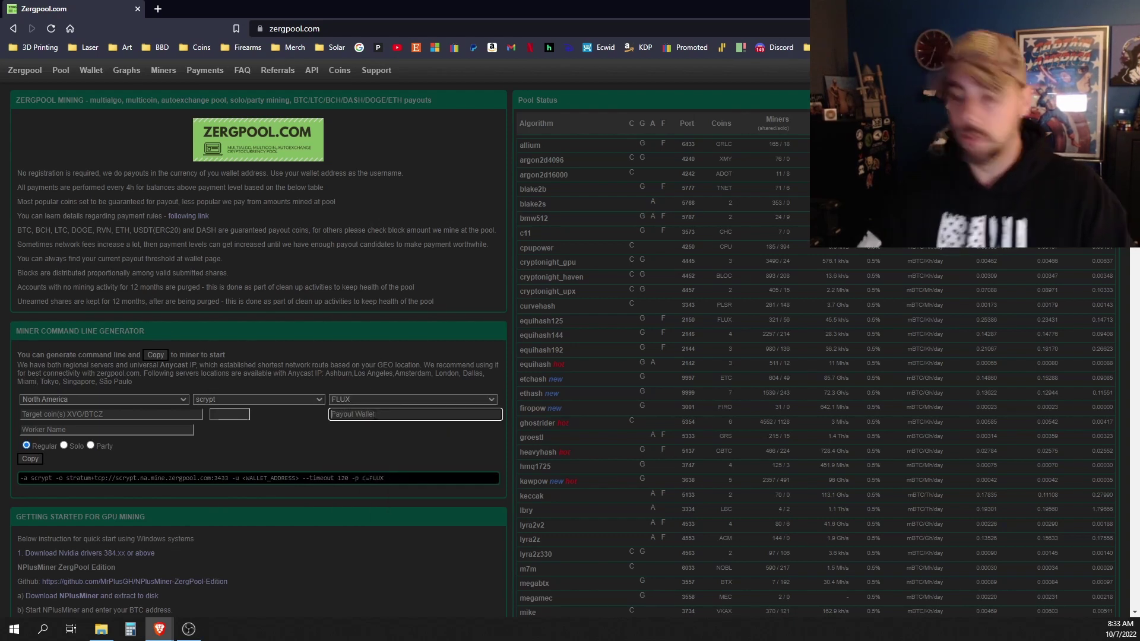
text(FLUXWALL)
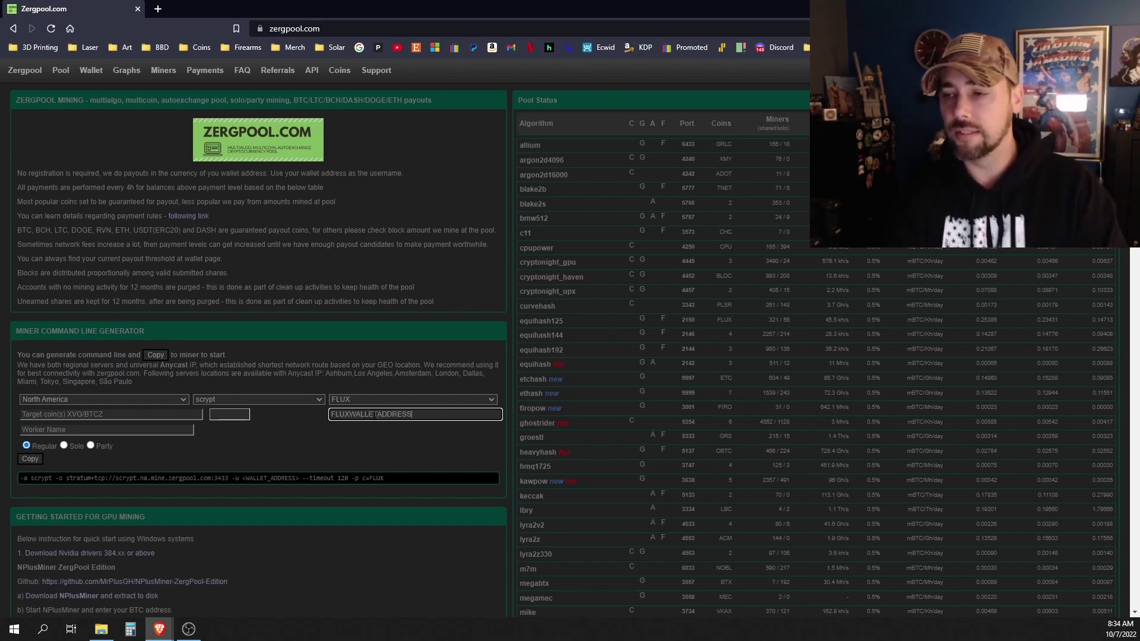
text(ETADDRESS)
click(272, 433)
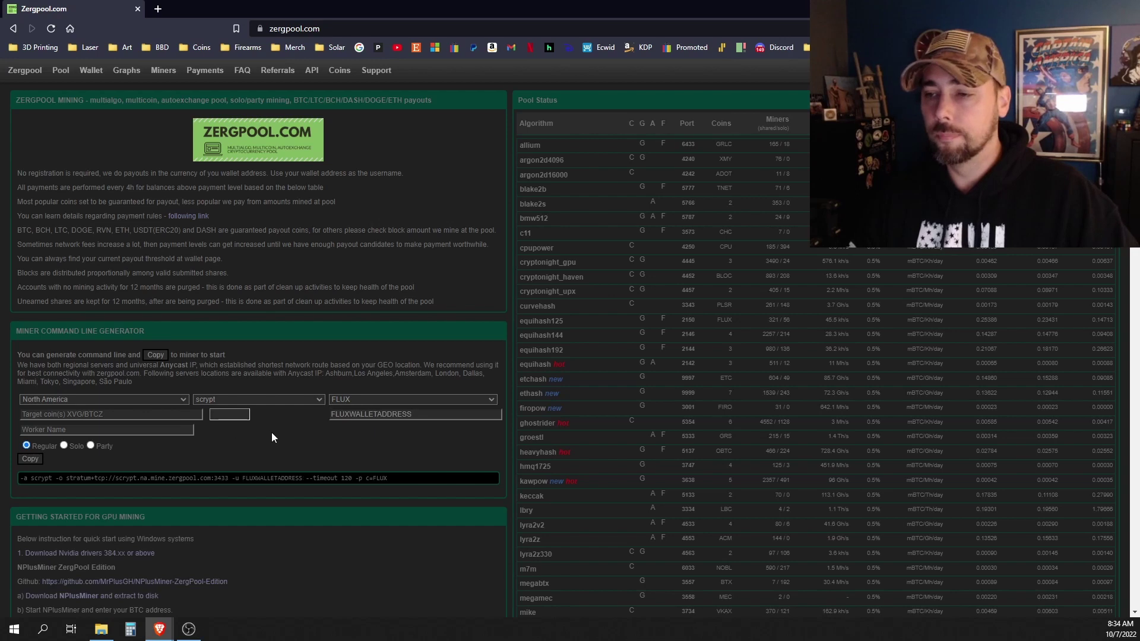
click(236, 415)
click(307, 434)
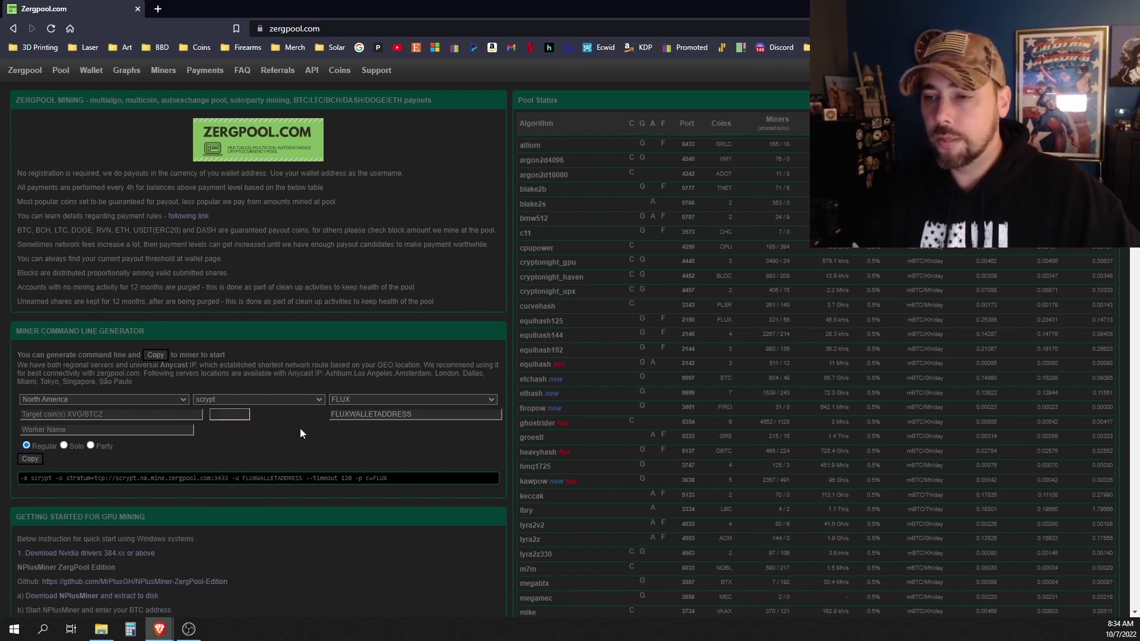
Name the worker WORKERNAME in the generator and copy the resulting miner command line.
click(181, 429)
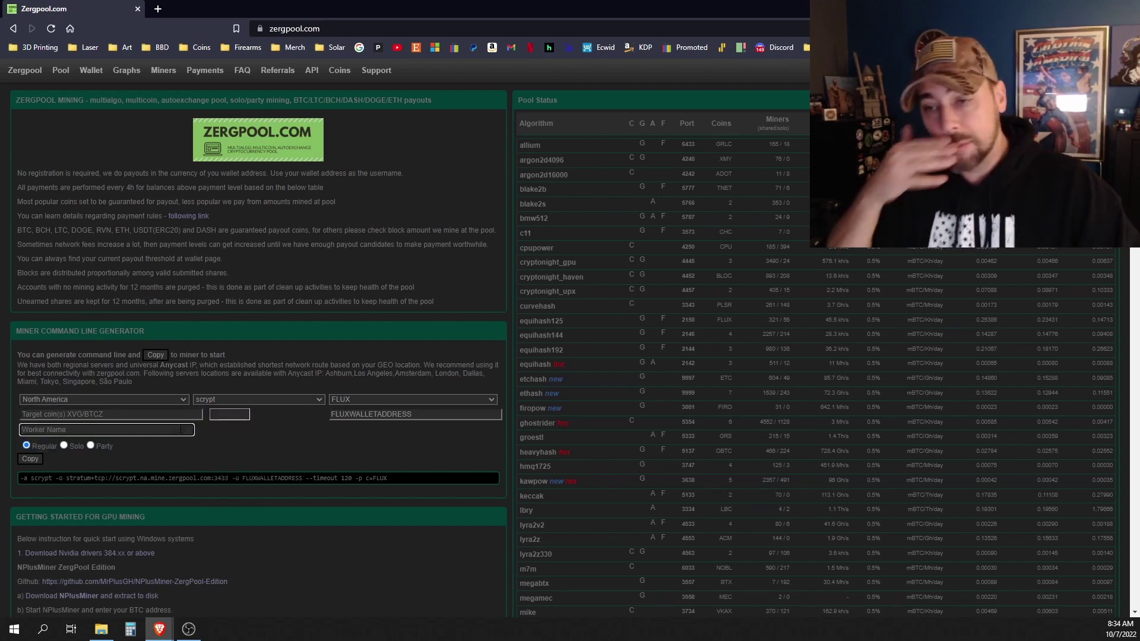
text(WORKERNAME)
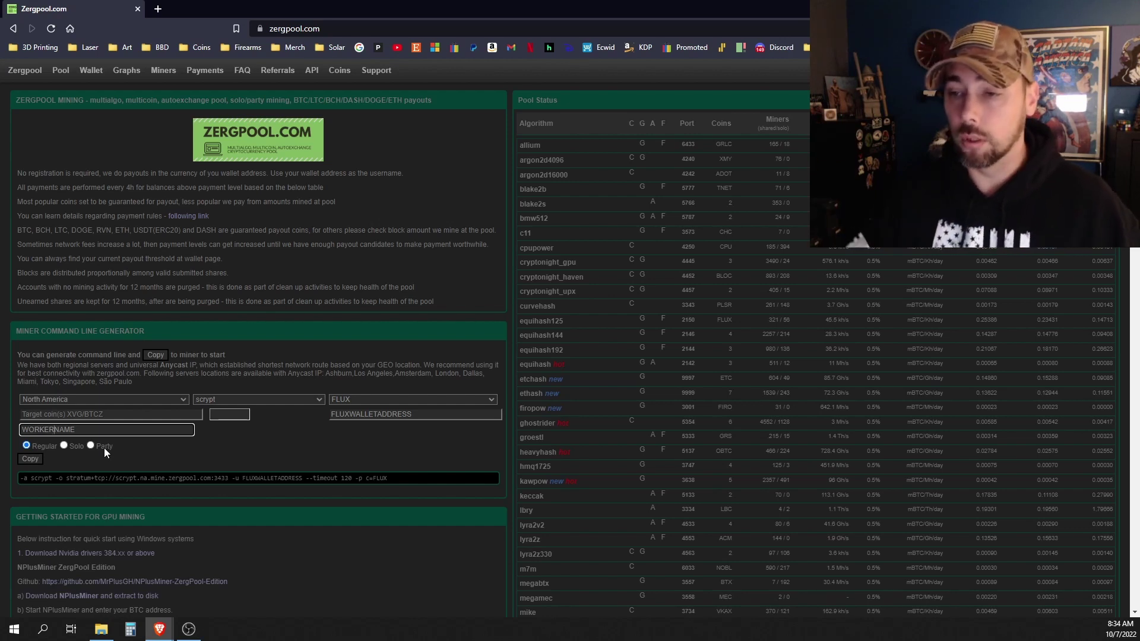
click(24, 462)
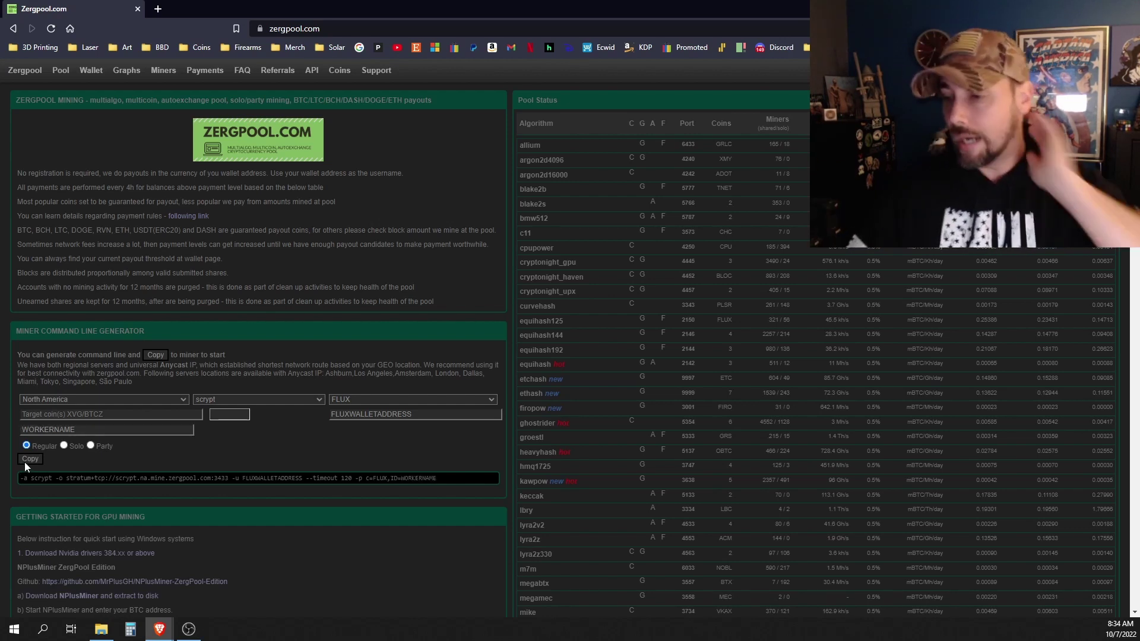
drag(17, 480, 447, 492)
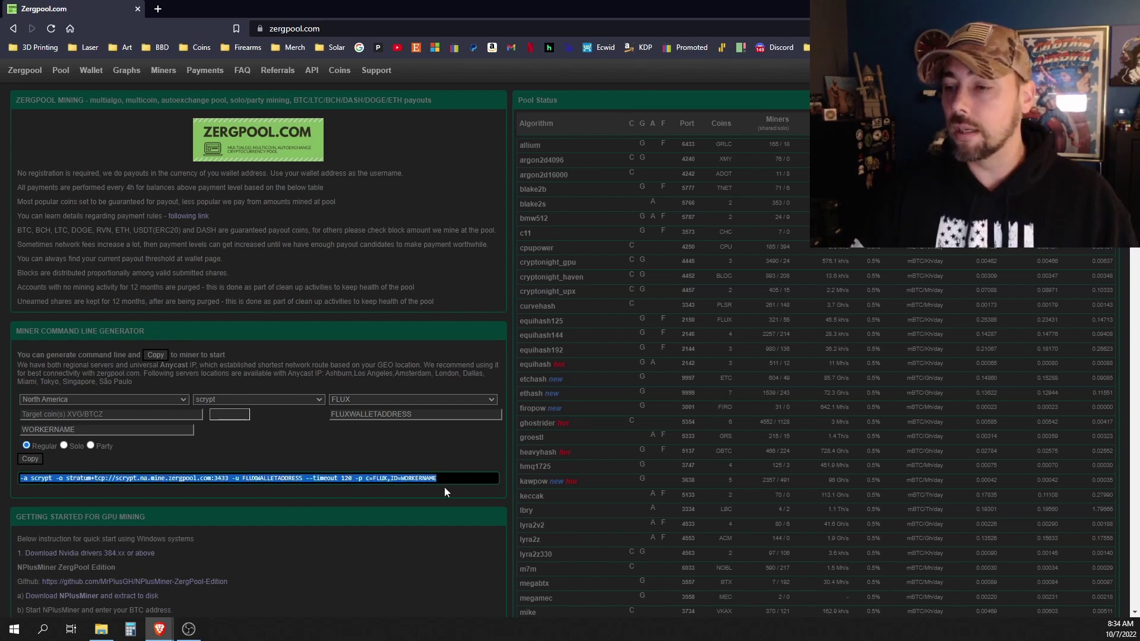
click(460, 446)
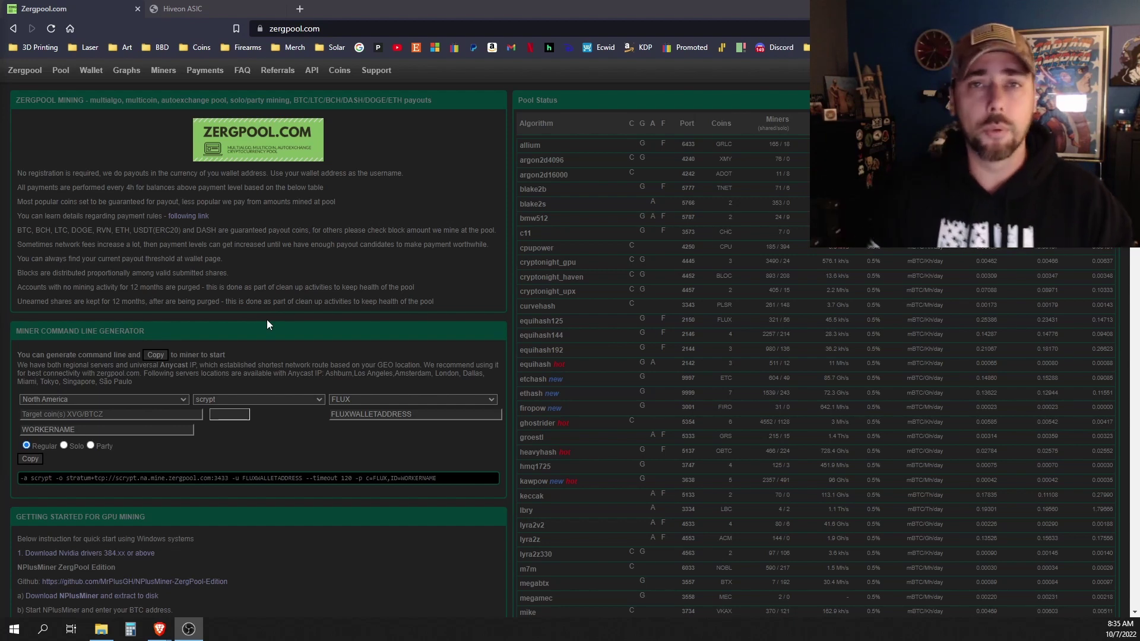
Move the Hiveon ASIC miner configuration page into its own window and place it side by side with Zergpool.
click(216, 8)
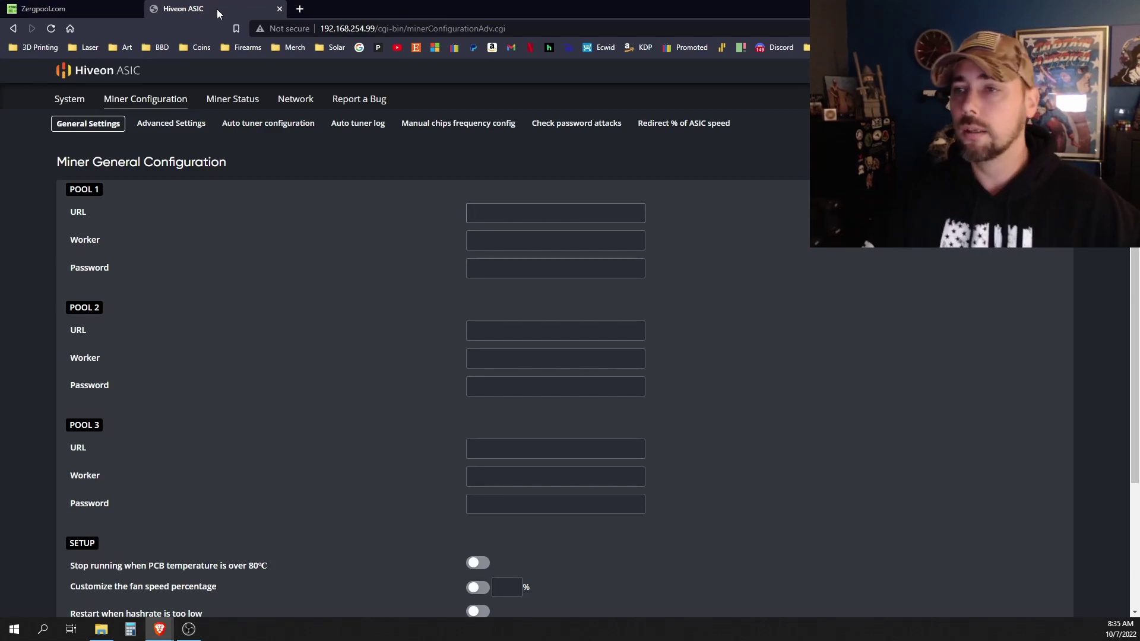
drag(216, 9, 408, 37)
key(super+Right)
click(144, 204)
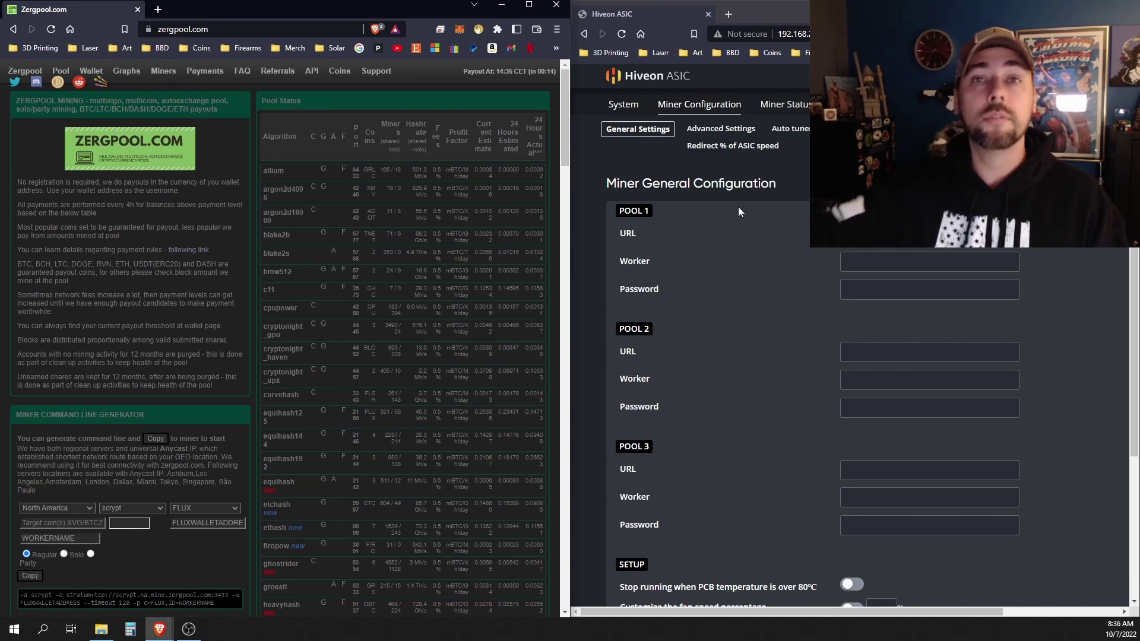
key(alt+Tab)
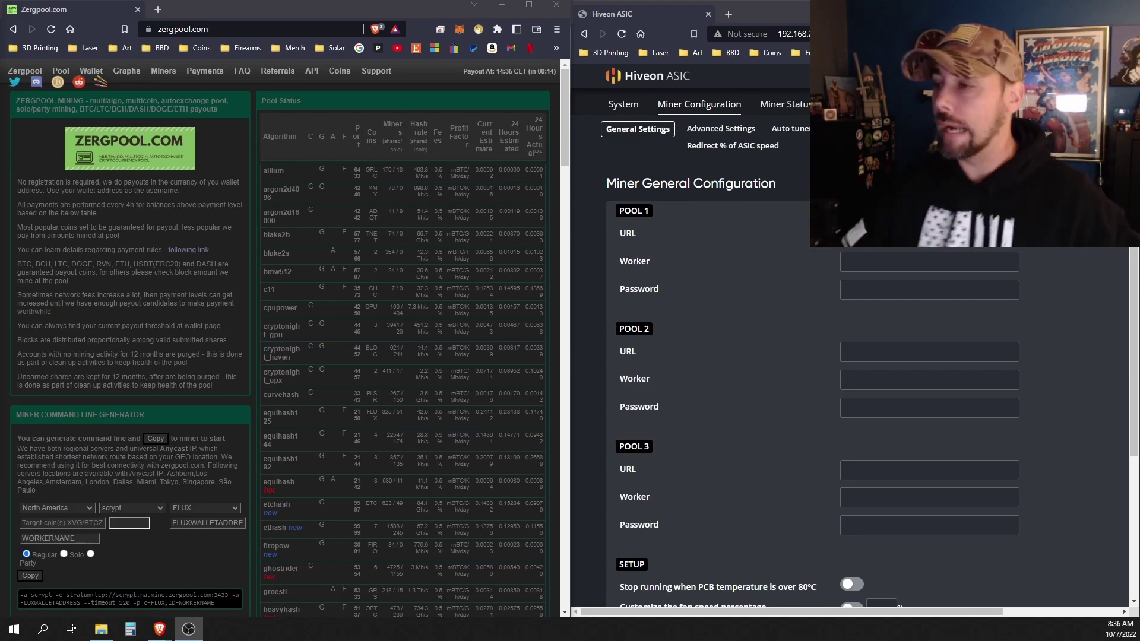
Copy the pool address stratum+tcp://scrypt.na.mine.zergpool.com:3433 from the generated command line and switch to the Hiveon ASIC window.
scroll(149, 509, down, 1)
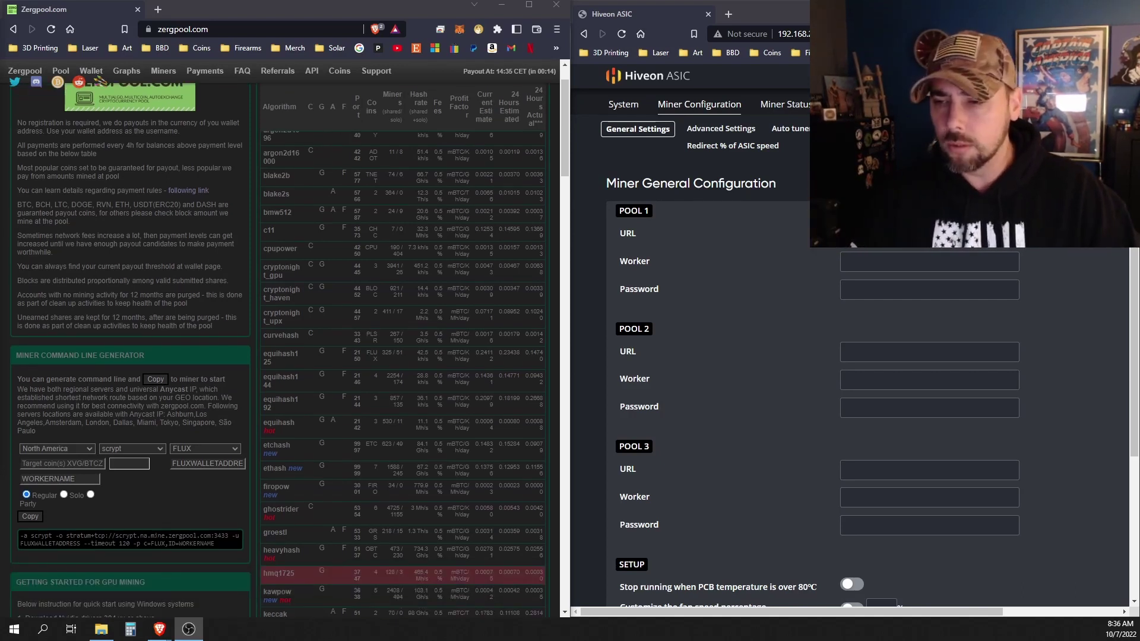
mouse_move(227, 536)
mouse_down()
mouse_move(83, 536)
mouse_move(214, 537)
mouse_up()
click(160, 537)
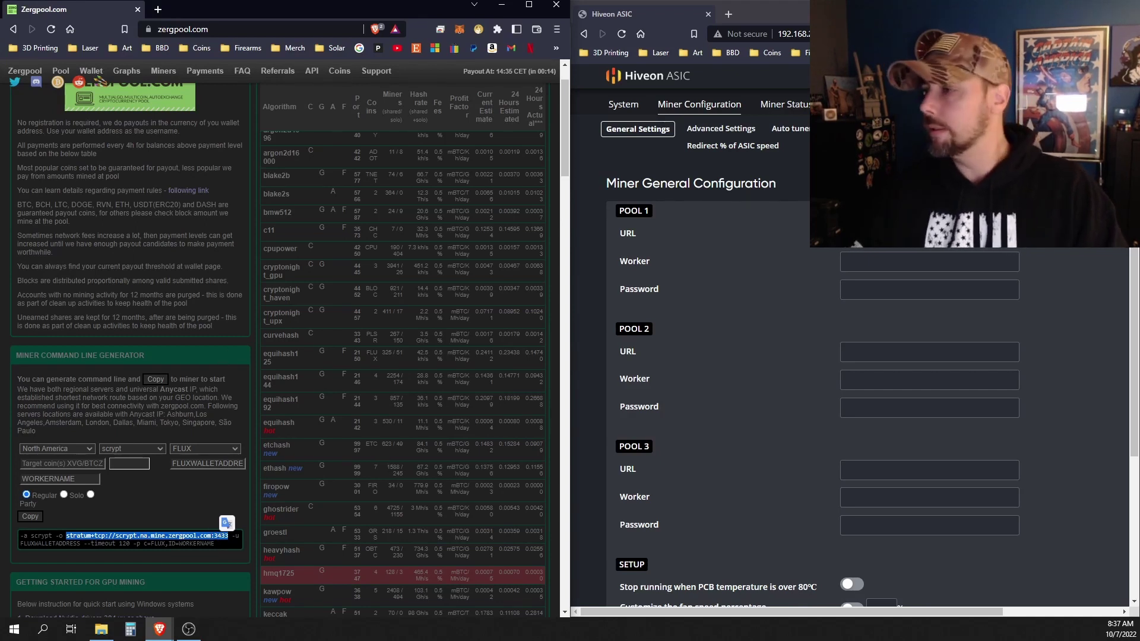
key(alt+Tab)
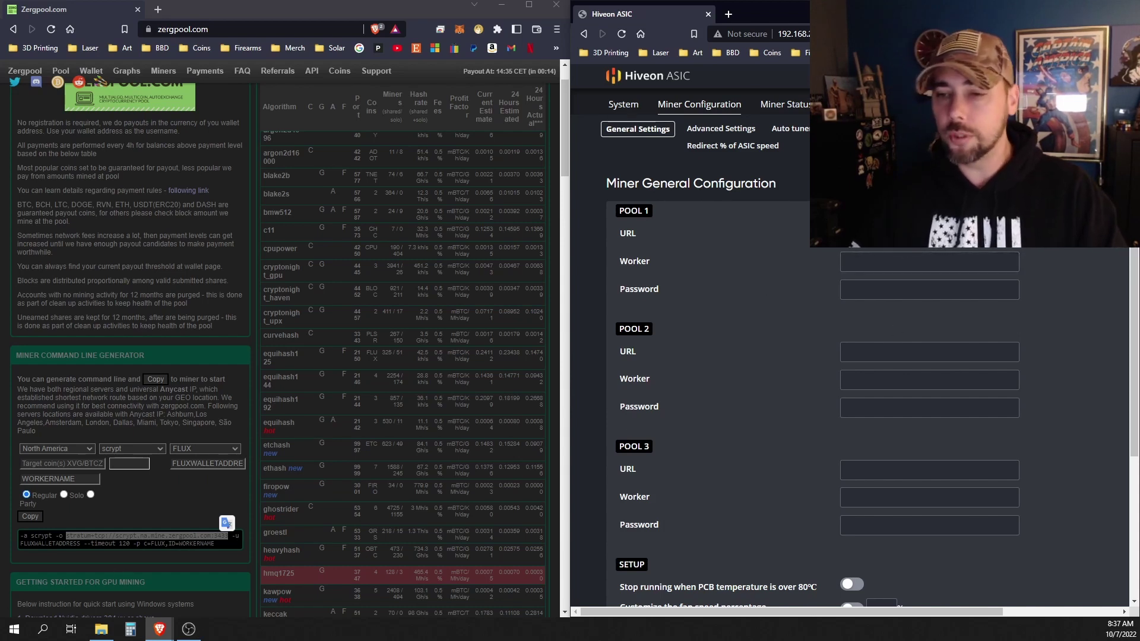
Copy FLUXWALLETADDRESS from the generated command line into Pool 1's Worker field on the miner configuration page.
double_click(68, 544)
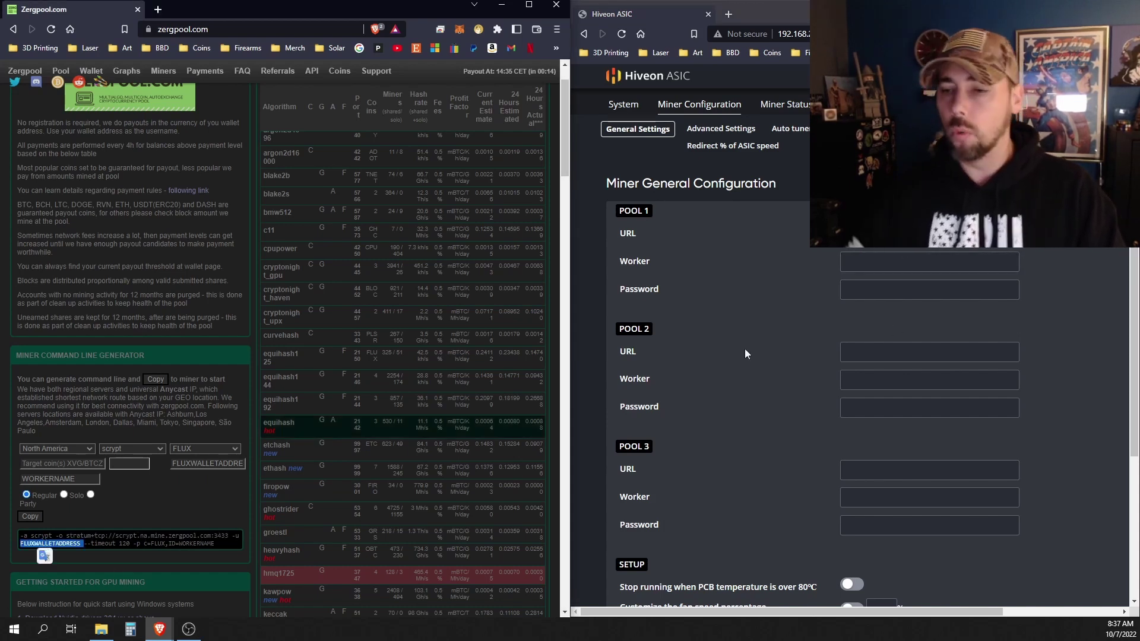
click(930, 260)
key(ctrl+v)
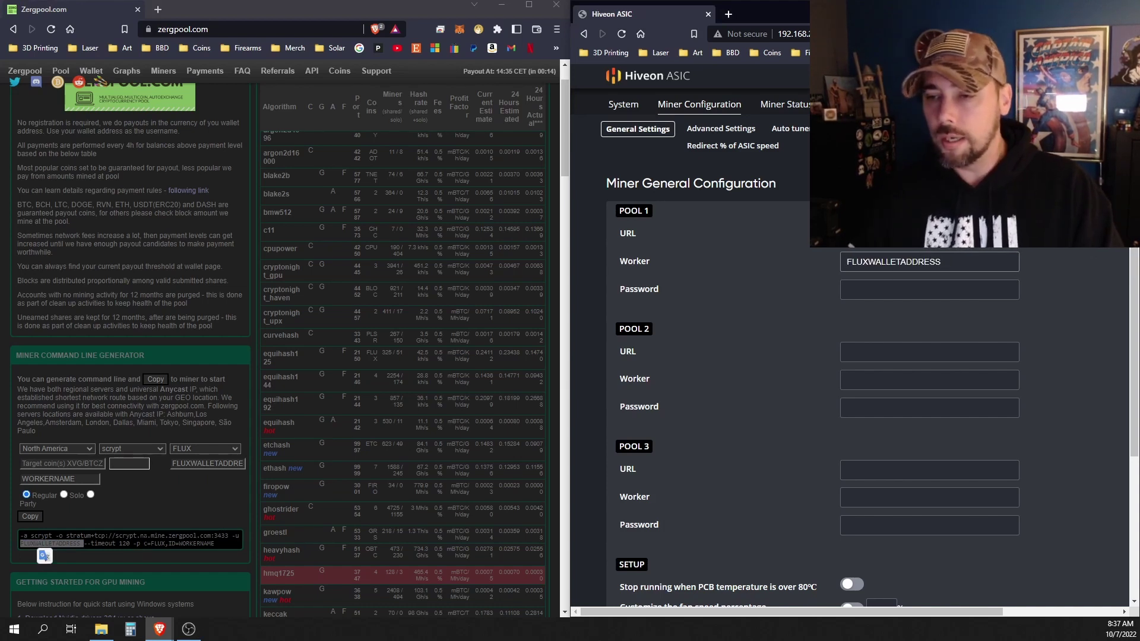
Copy the password parameter with payout coin and worker ID from the generated command line into Pool 1's Password field.
drag(145, 544, 219, 551)
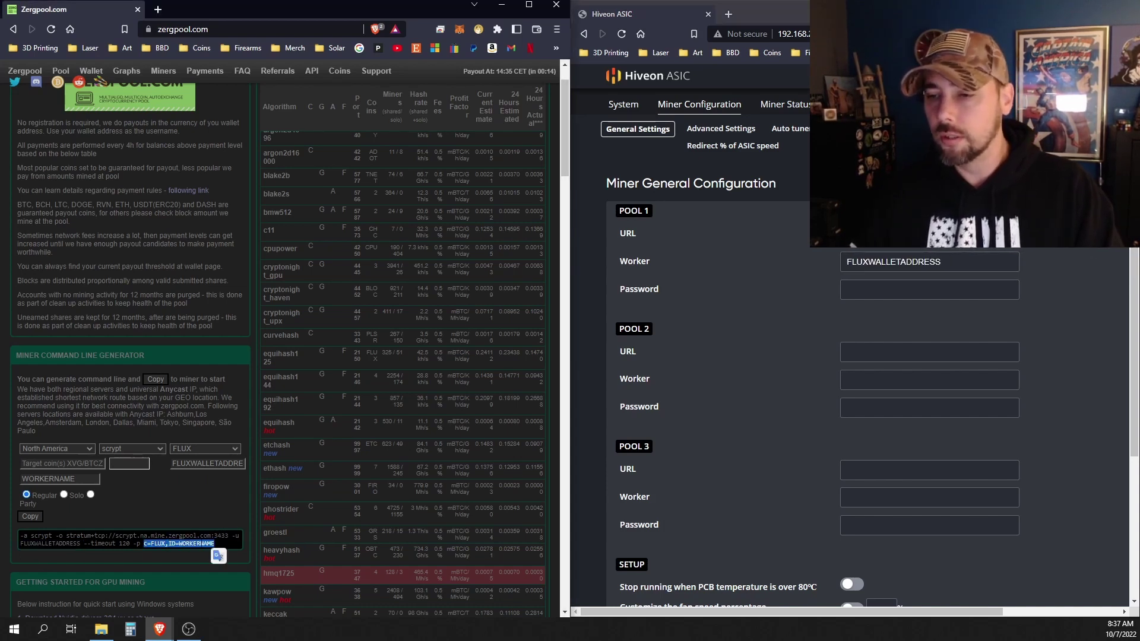
right_click(205, 545)
click(224, 451)
click(894, 292)
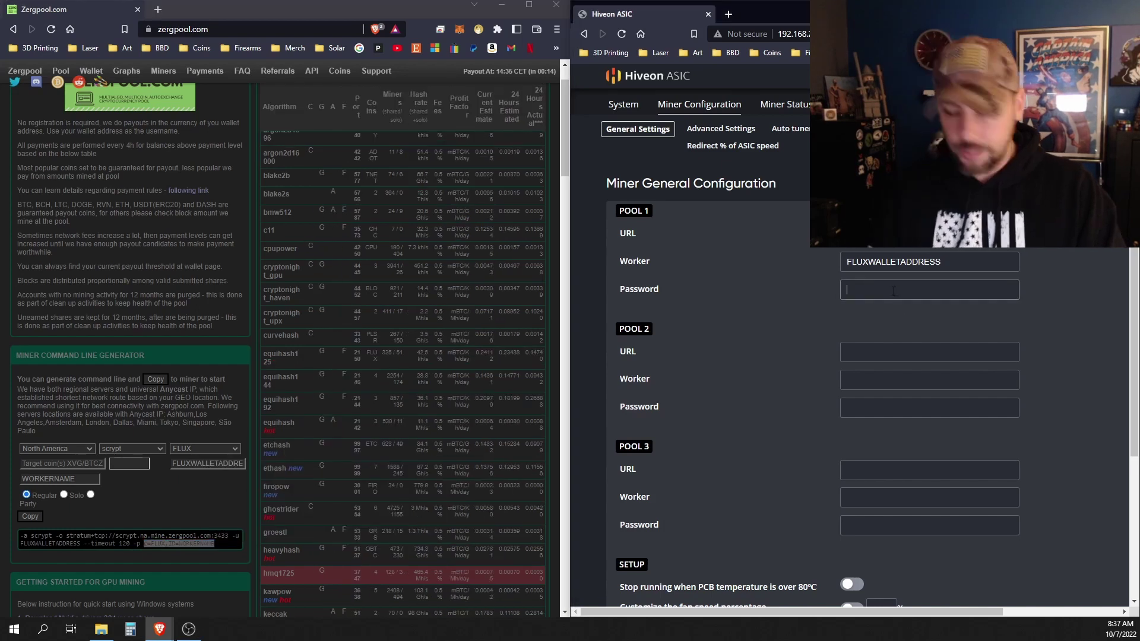
key(ctrl+v)
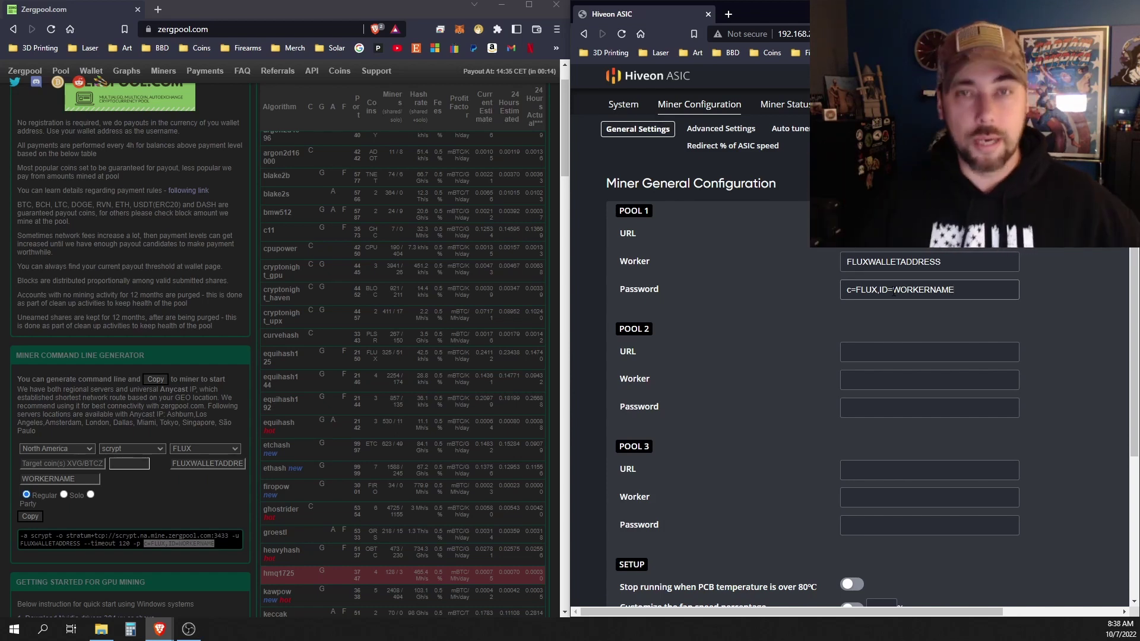
Set the command line generator's payout currency to ETH and look over the remaining pool and setup options on the miner configuration page.
click(194, 450)
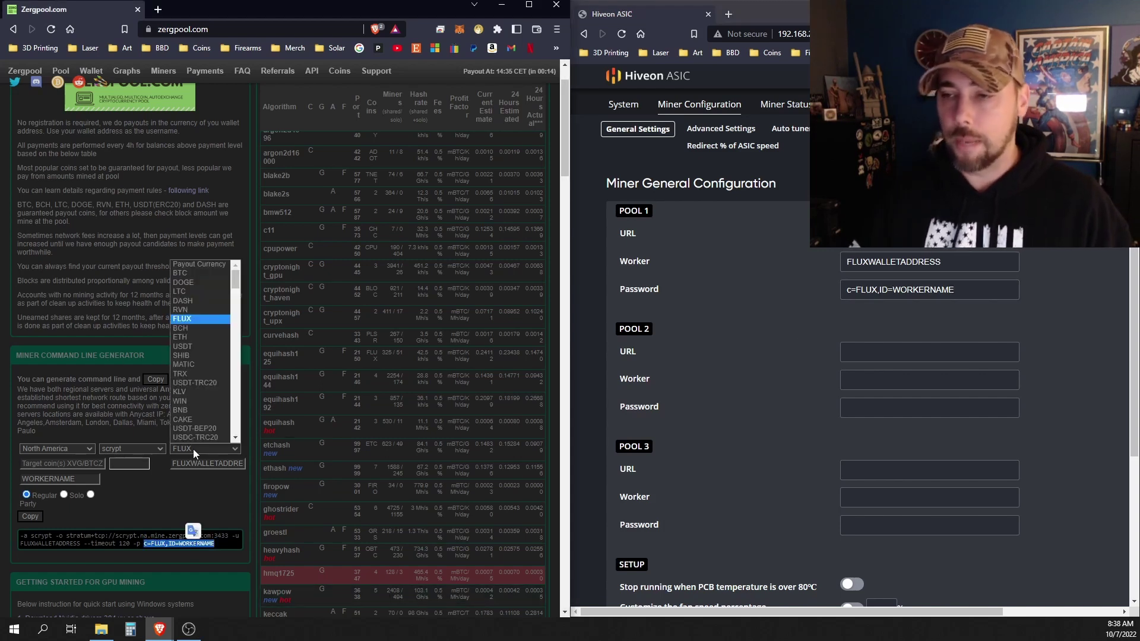
click(192, 337)
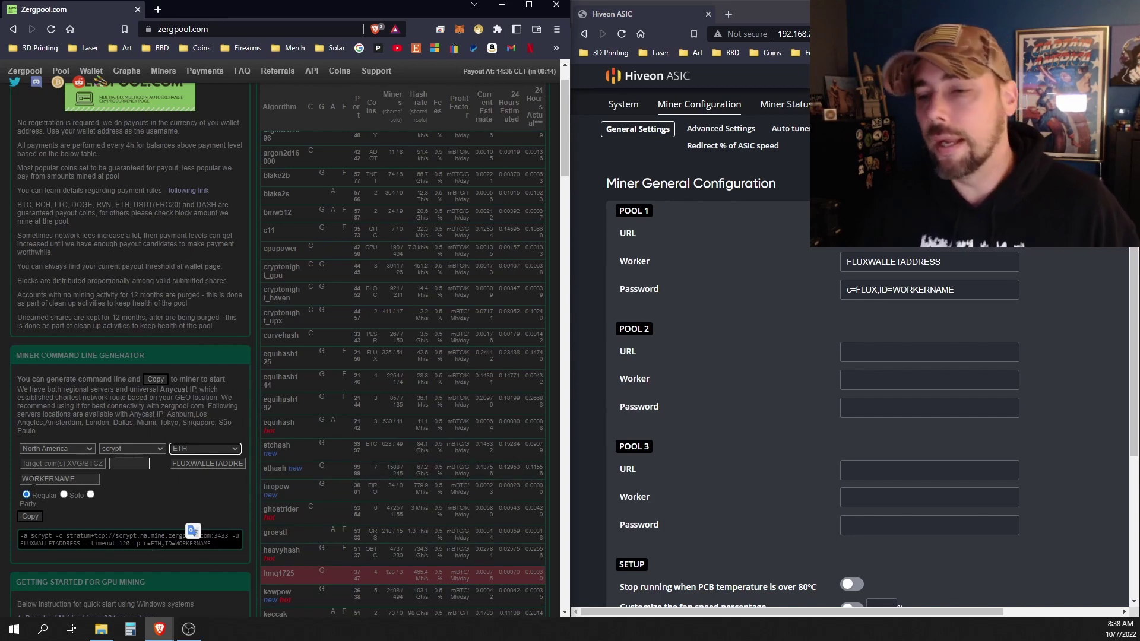
double_click(53, 479)
click(118, 498)
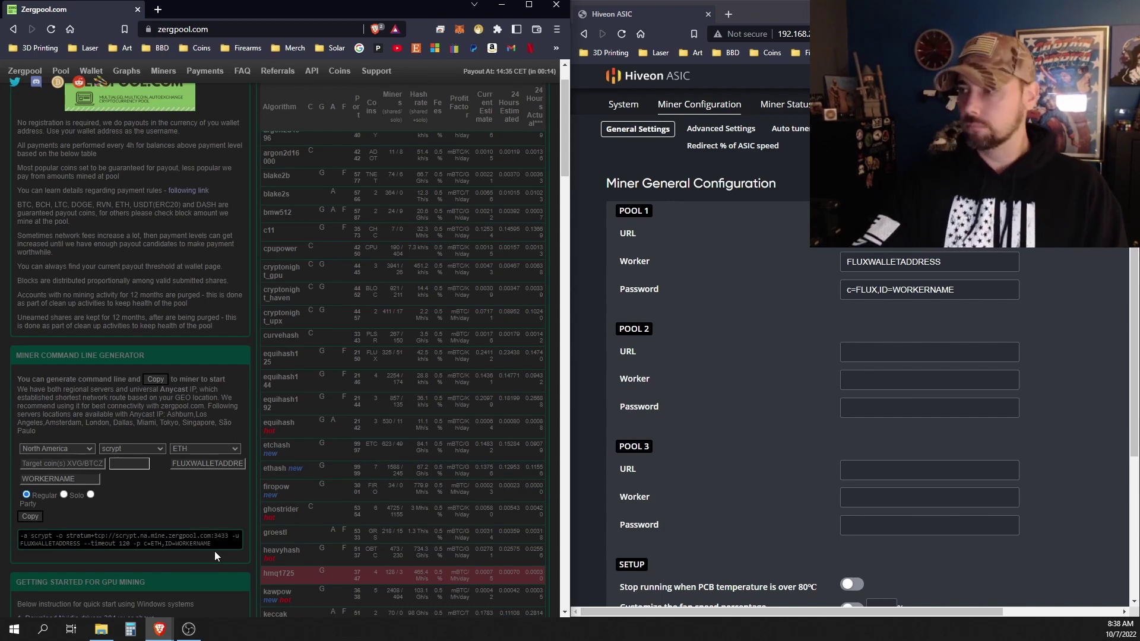
scroll(1018, 498, down, 4)
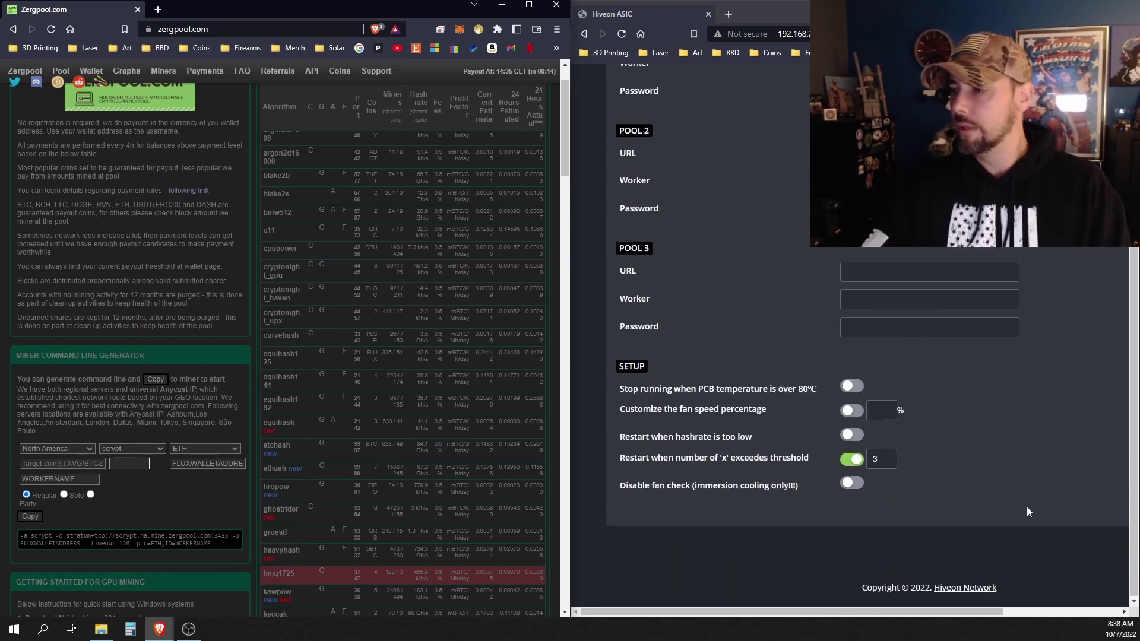
scroll(1034, 508, up, 4)
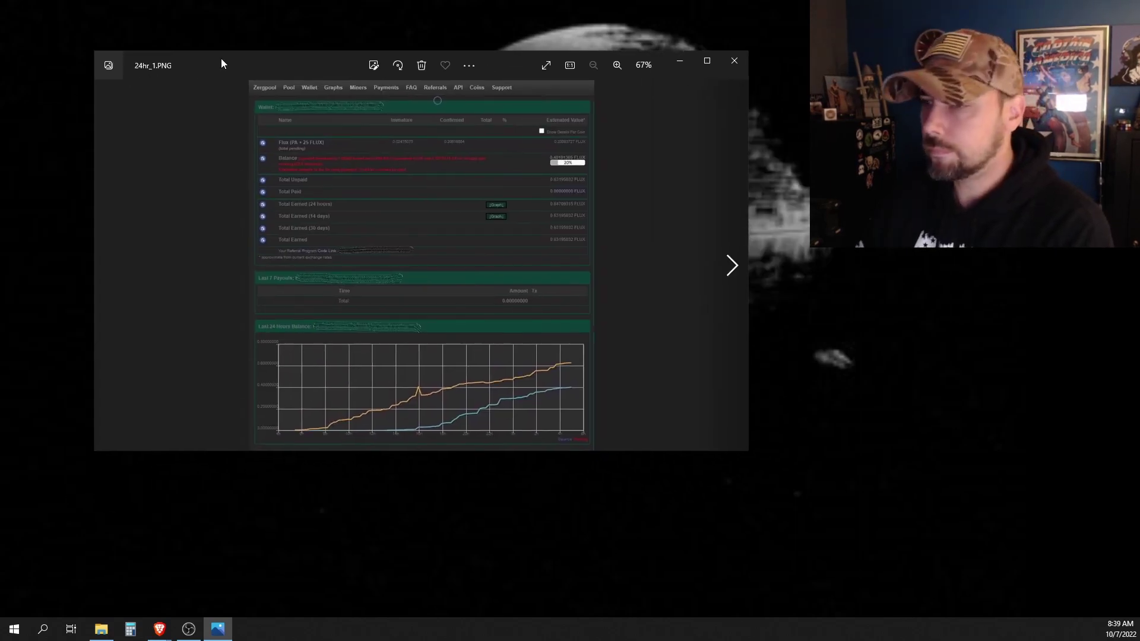
Examine the first-day screenshots 24hr_1.PNG to 24hr_3.PNG full screen for wallet earnings, miners per coin and blocks found, ending on the first image.
double_click(222, 61)
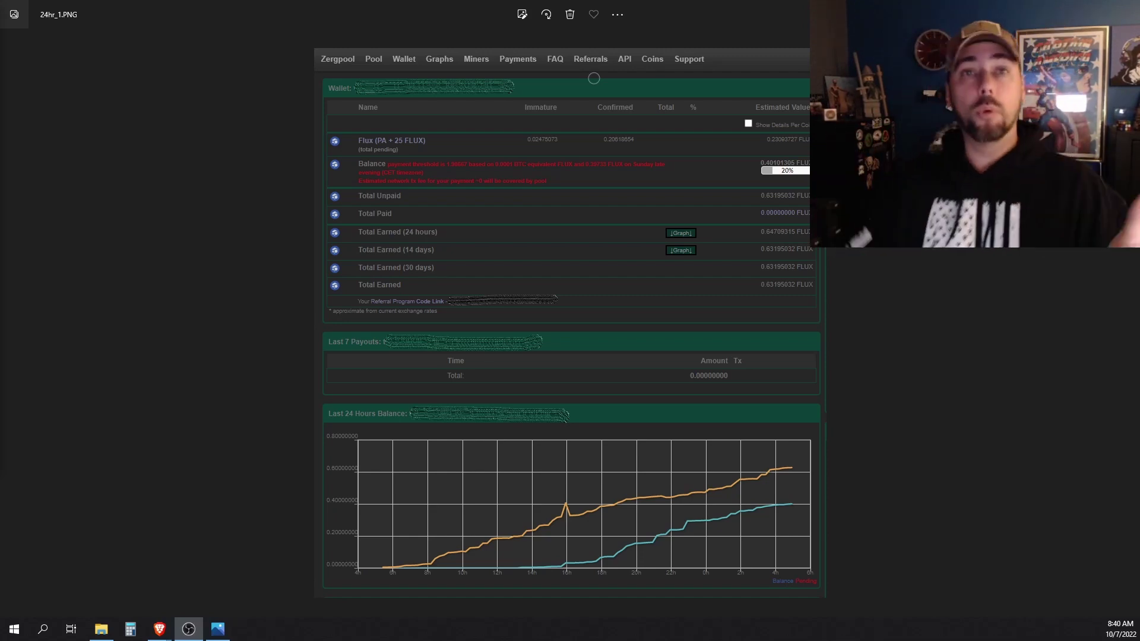
click(188, 390)
key(Right)
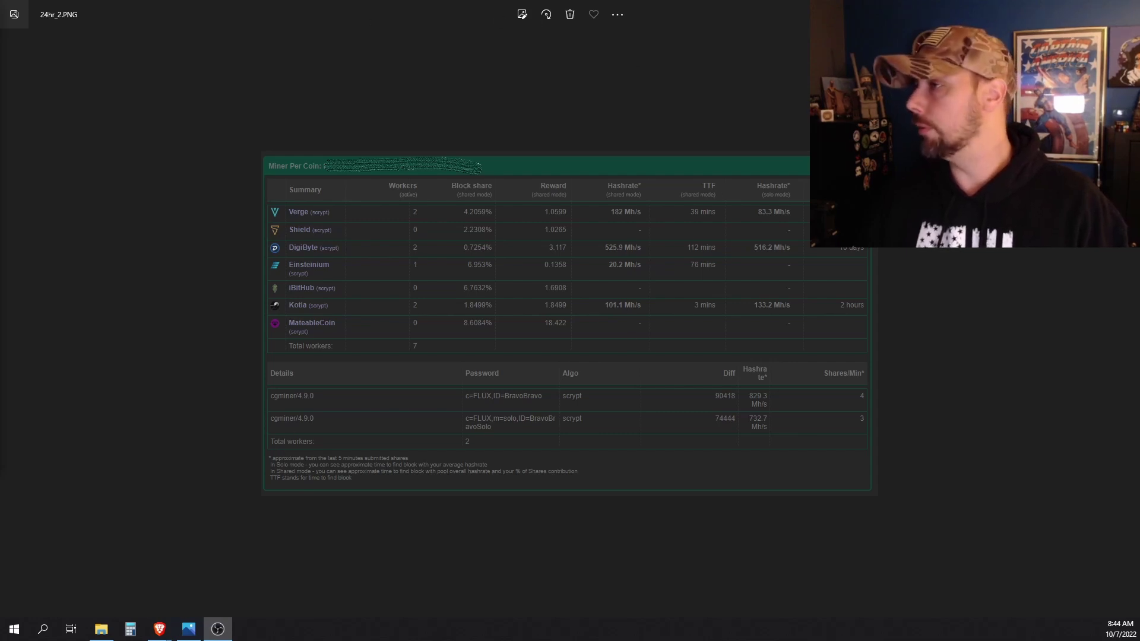
key(ctrl+plus)
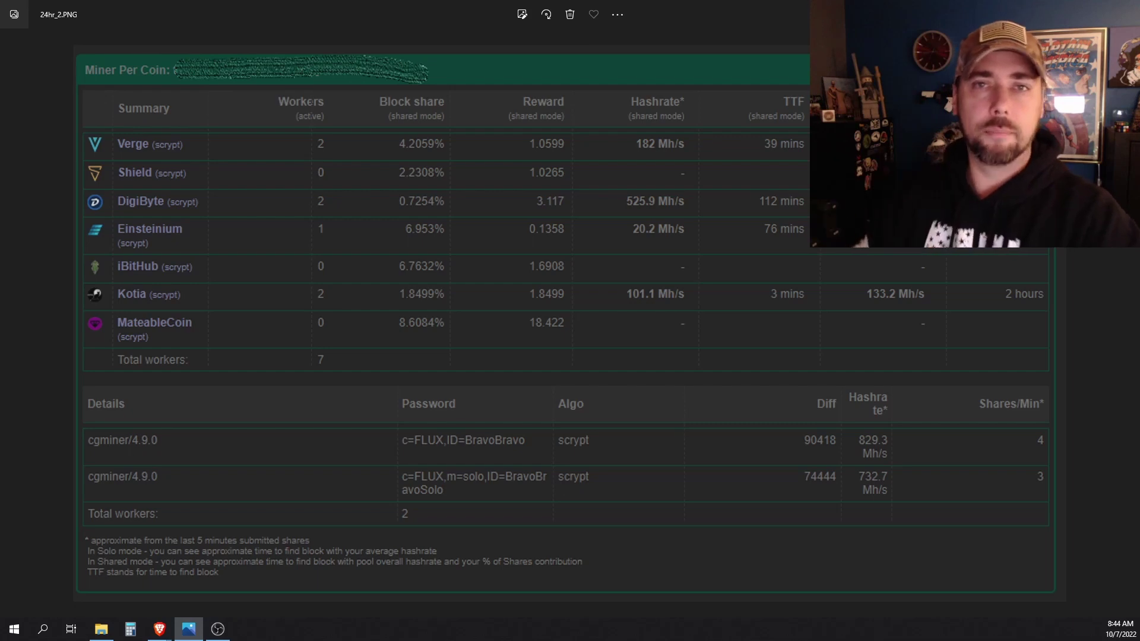
click(1121, 321)
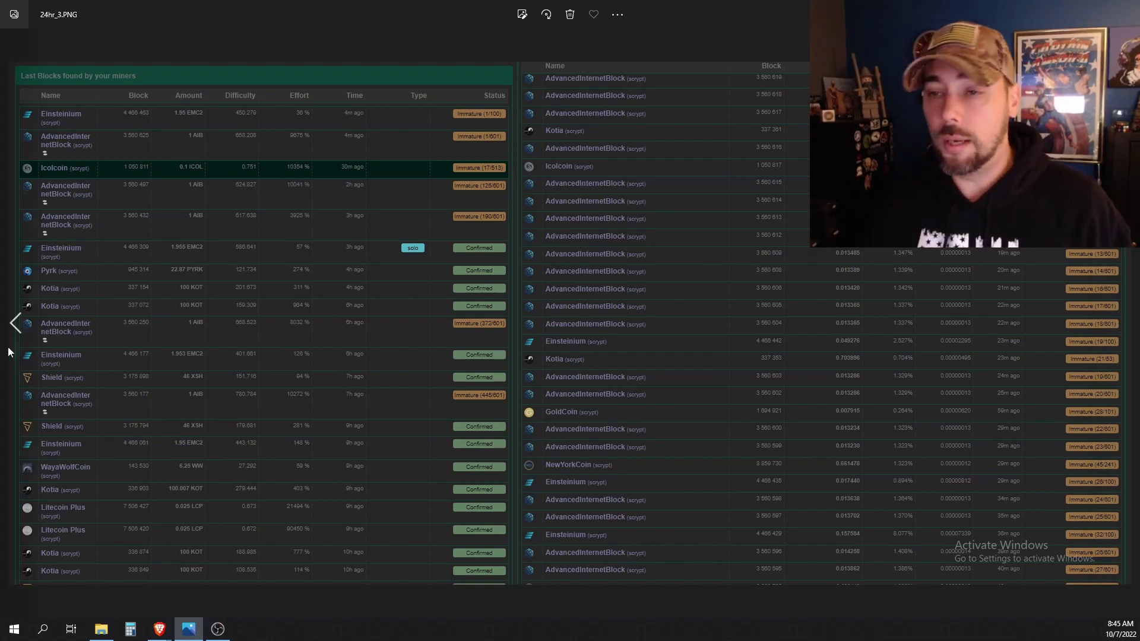
click(19, 318)
click(19, 318)
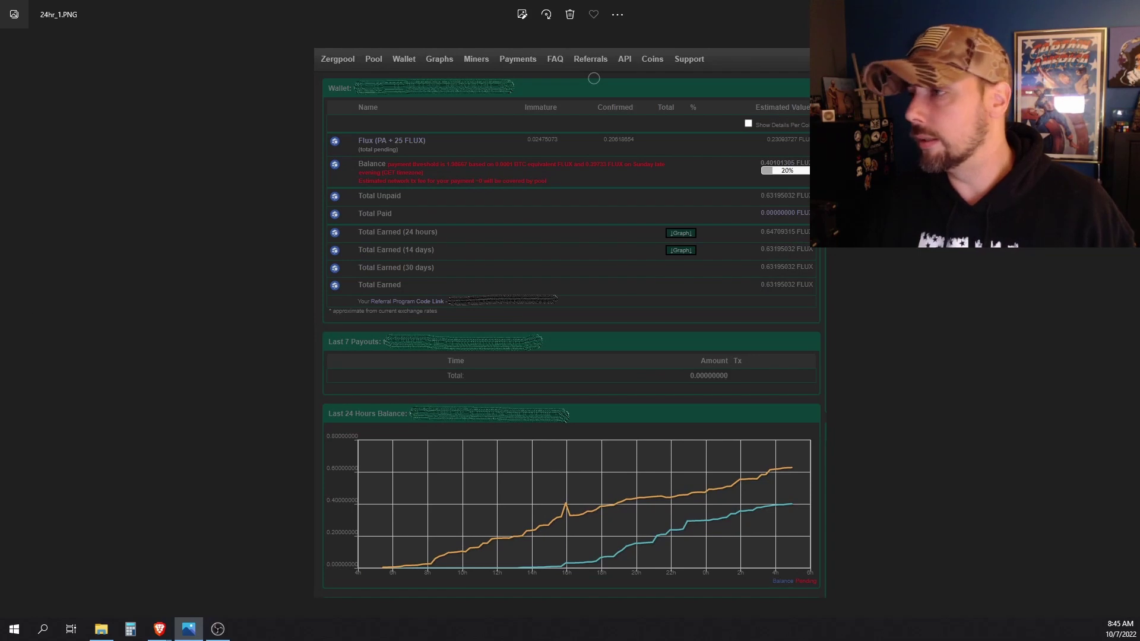
scroll(413, 236, up, 2)
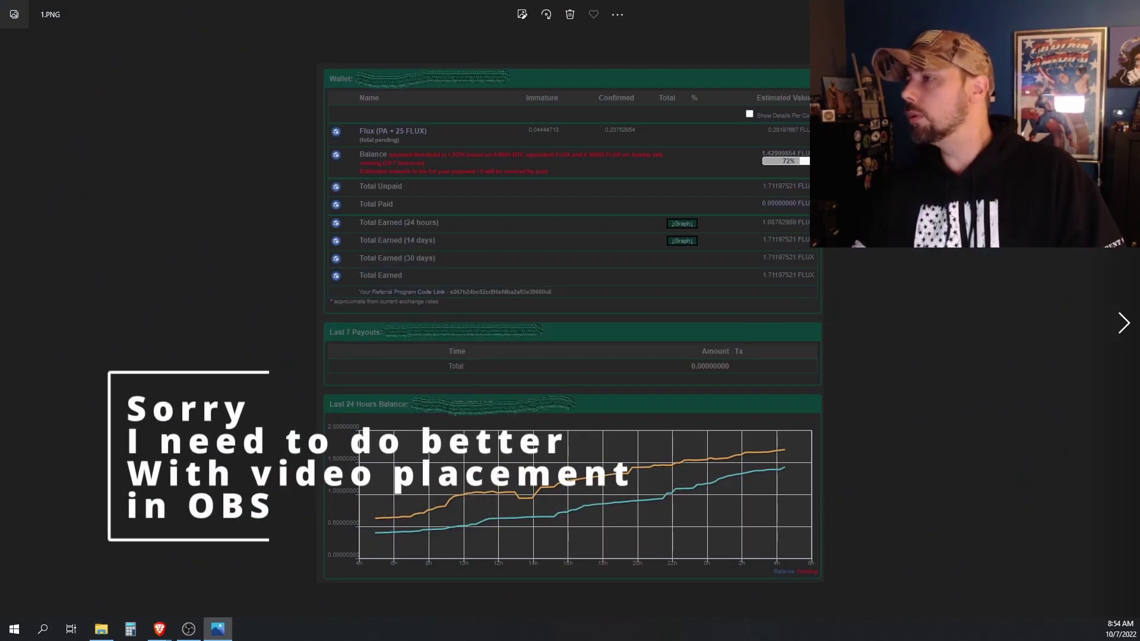
Examine the second-day screenshots 1.PNG to 3.PNG for FLUX earnings, found blocks and miners per coin, and close the image viewer.
scroll(569, 290, up, 5)
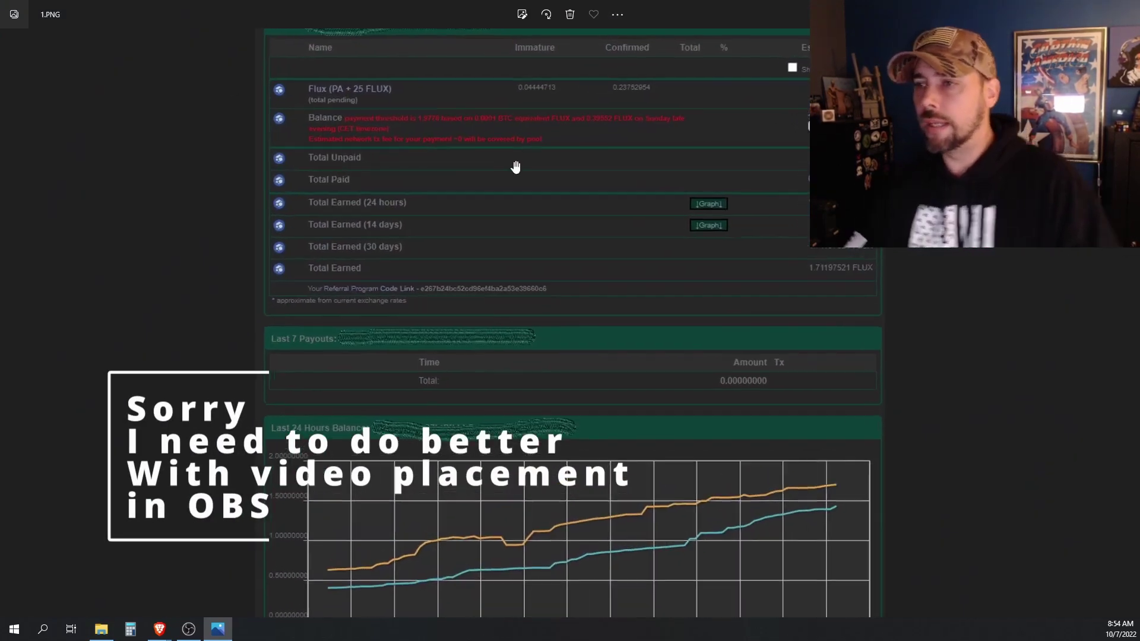
scroll(515, 169, up, 2)
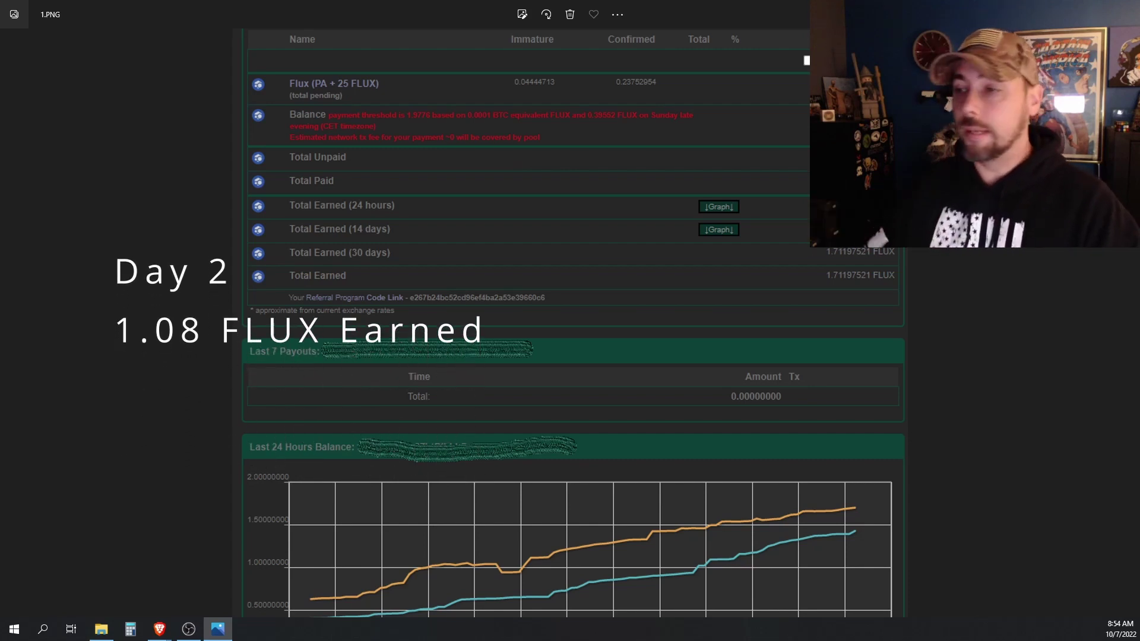
click(1124, 325)
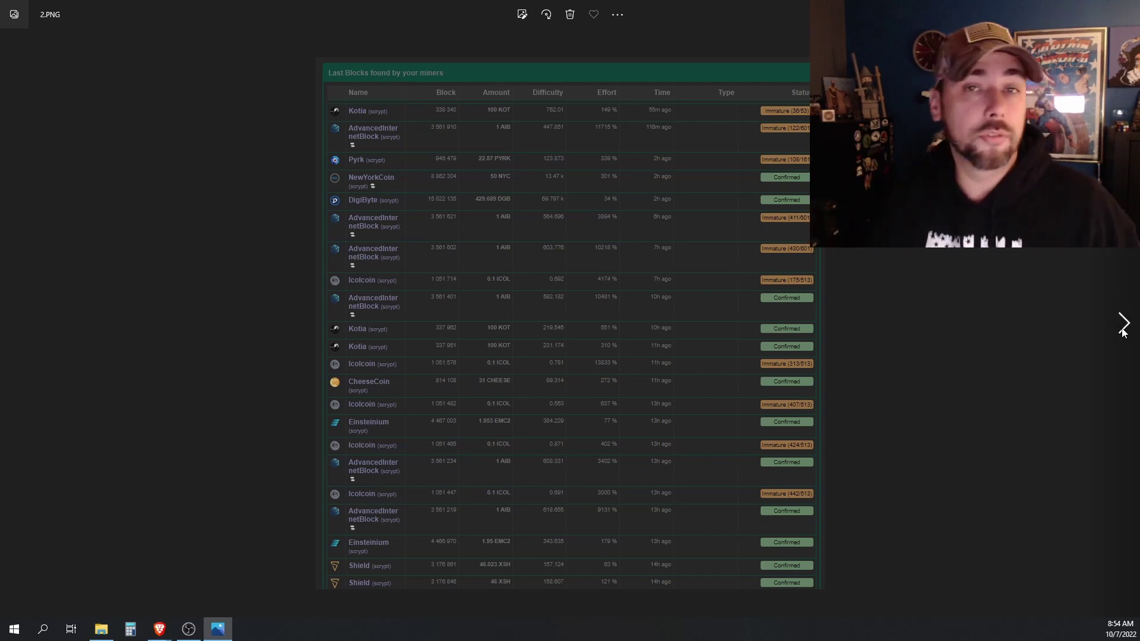
click(1124, 324)
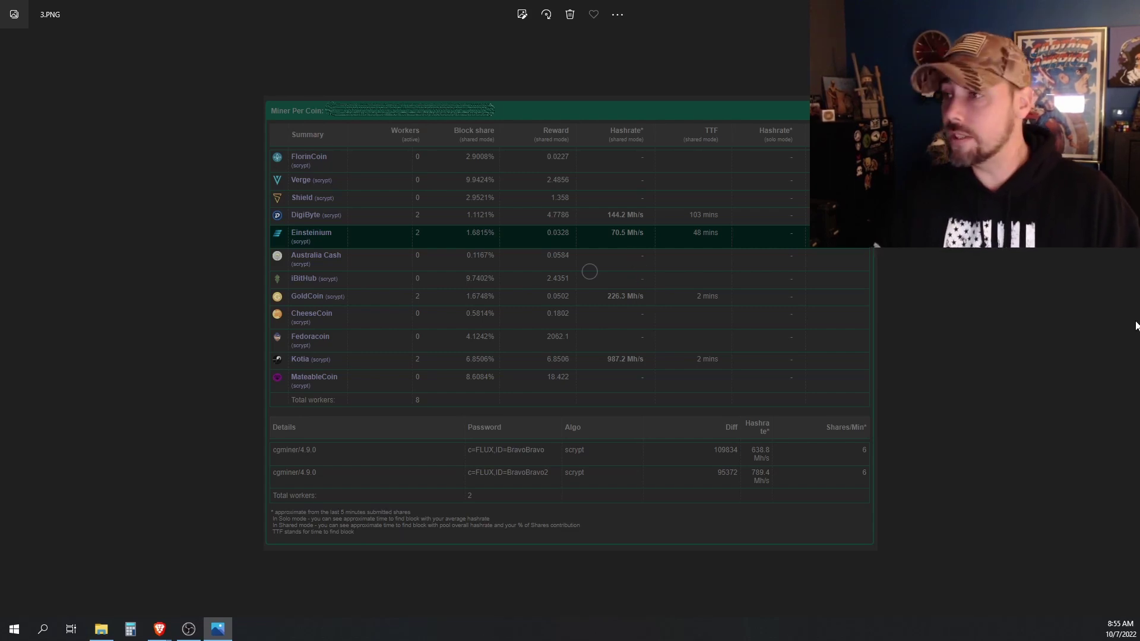
key(alt+F4)
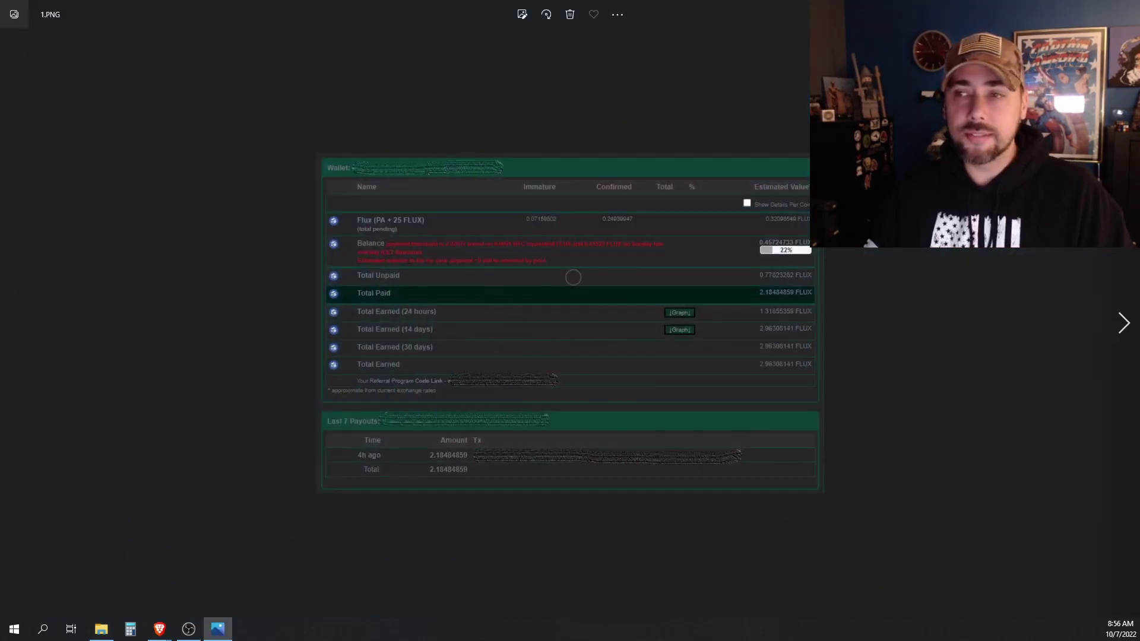
Examine the two following days' screenshot sets for FLUX earnings and payouts, blocks found and the shared and solo hashrate per coin.
scroll(719, 371, up, 2)
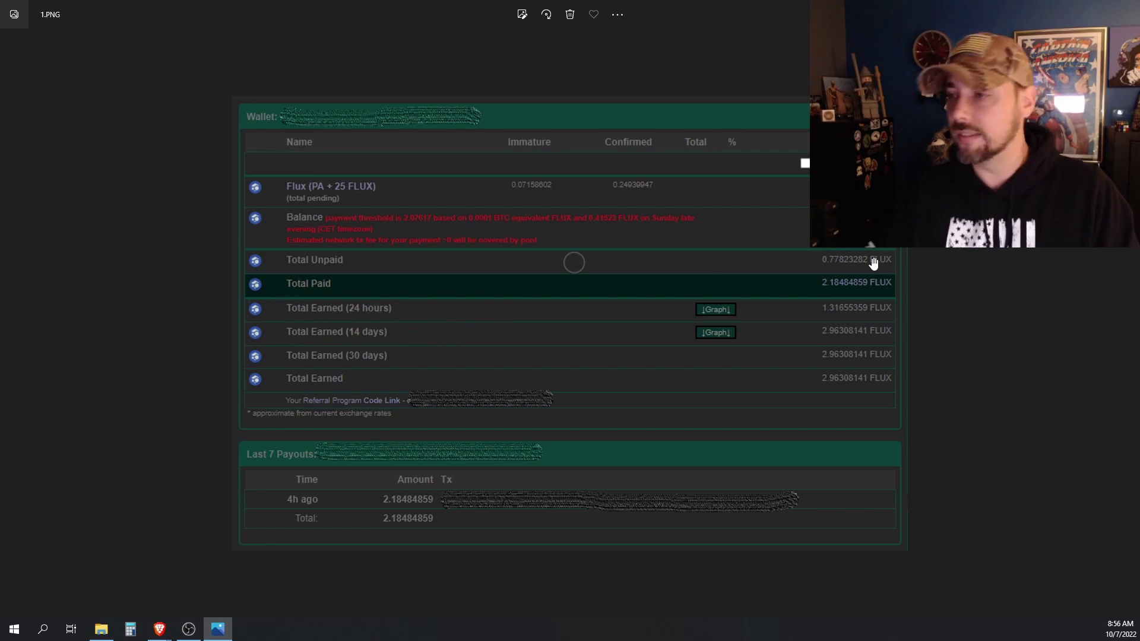
click(1124, 323)
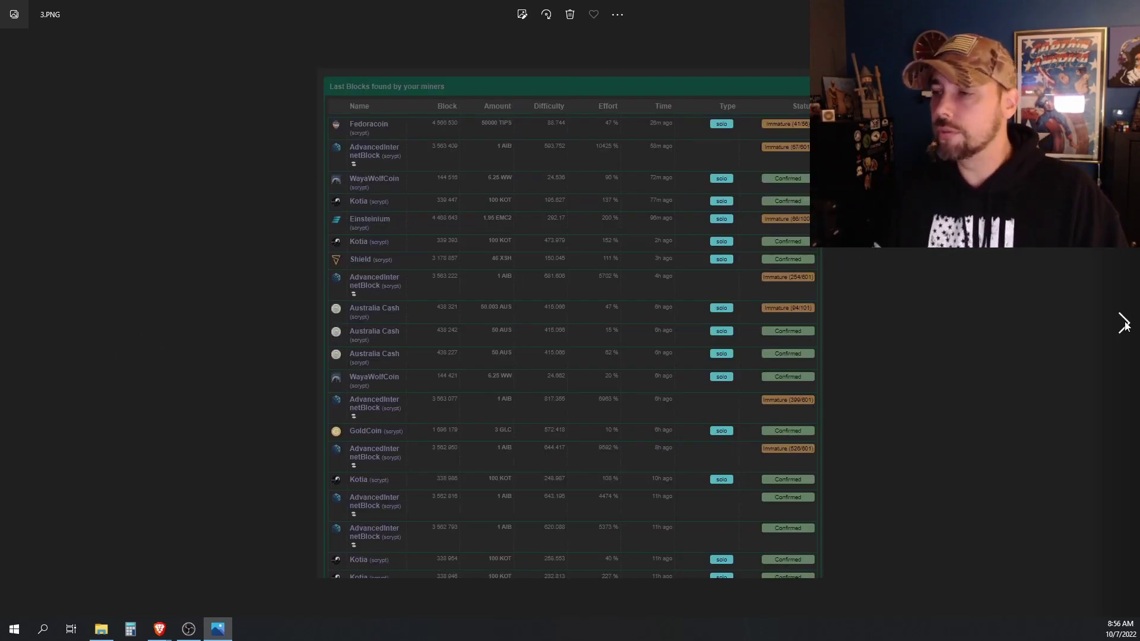
click(1125, 323)
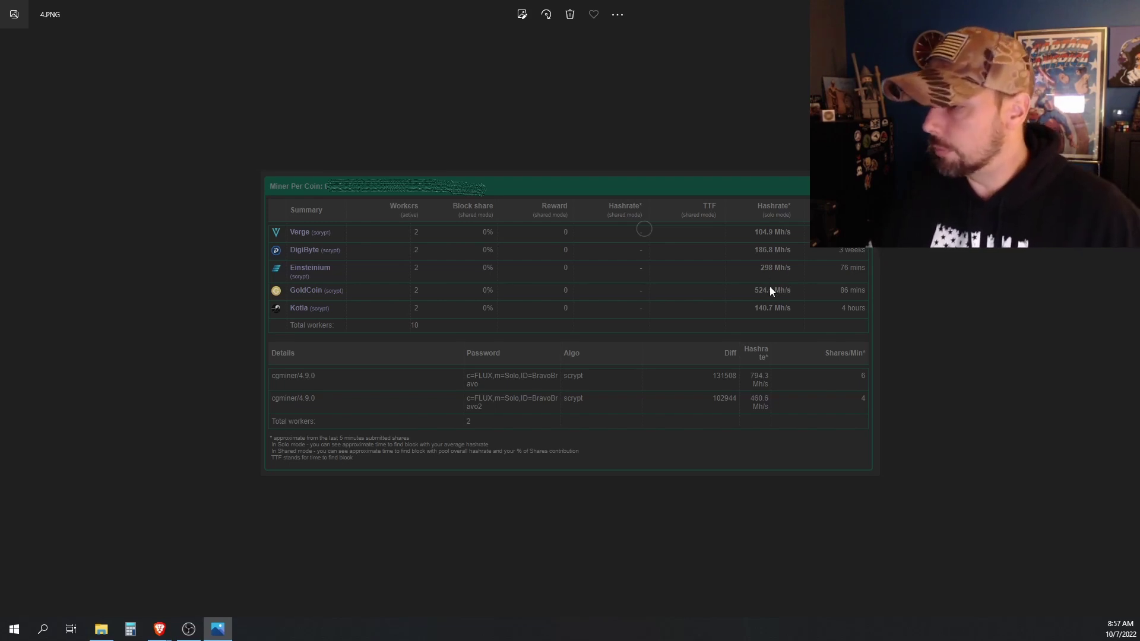
key(alt+F4)
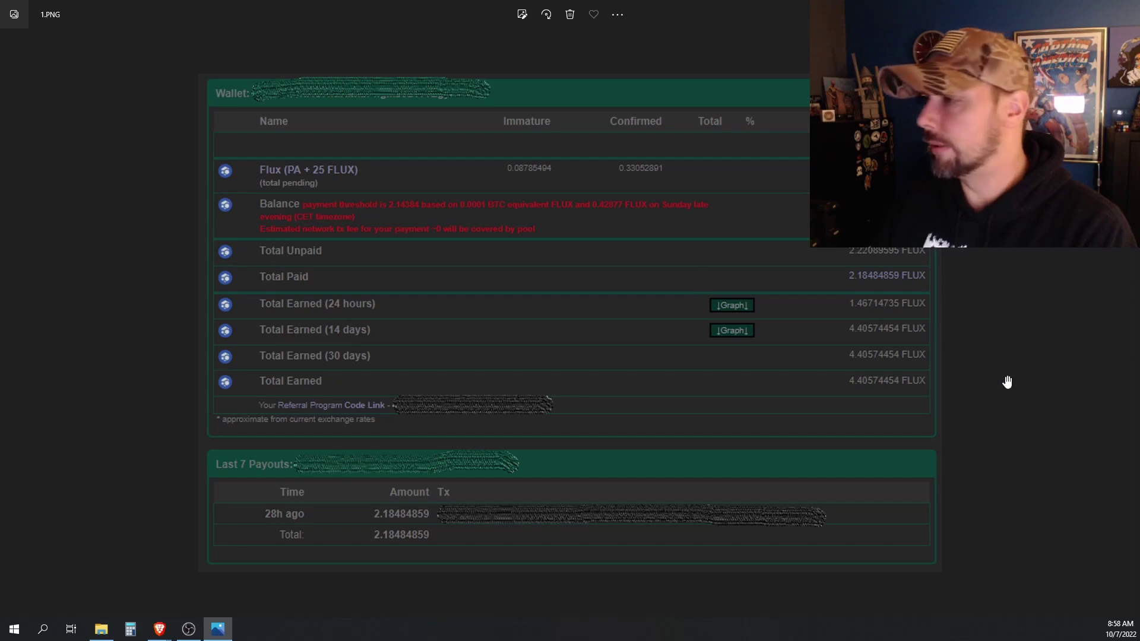
click(1123, 323)
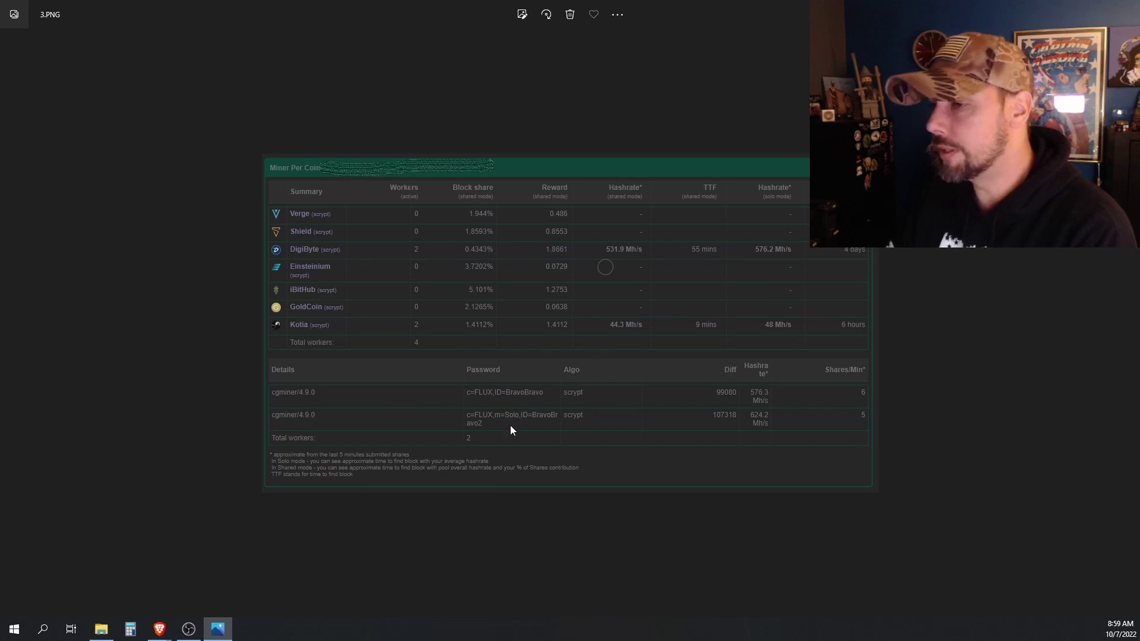
click(1125, 327)
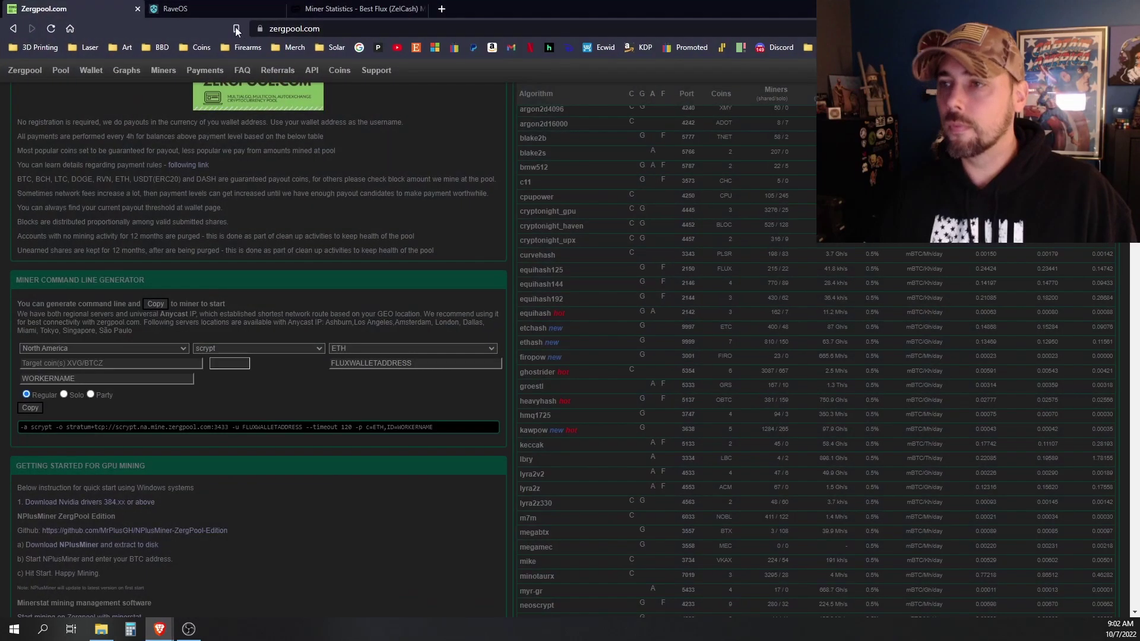
Review the rig cluster in RaveOS and the Flux worker statistics and 24-hour reward on 2Miners, and return to RaveOS.
click(179, 10)
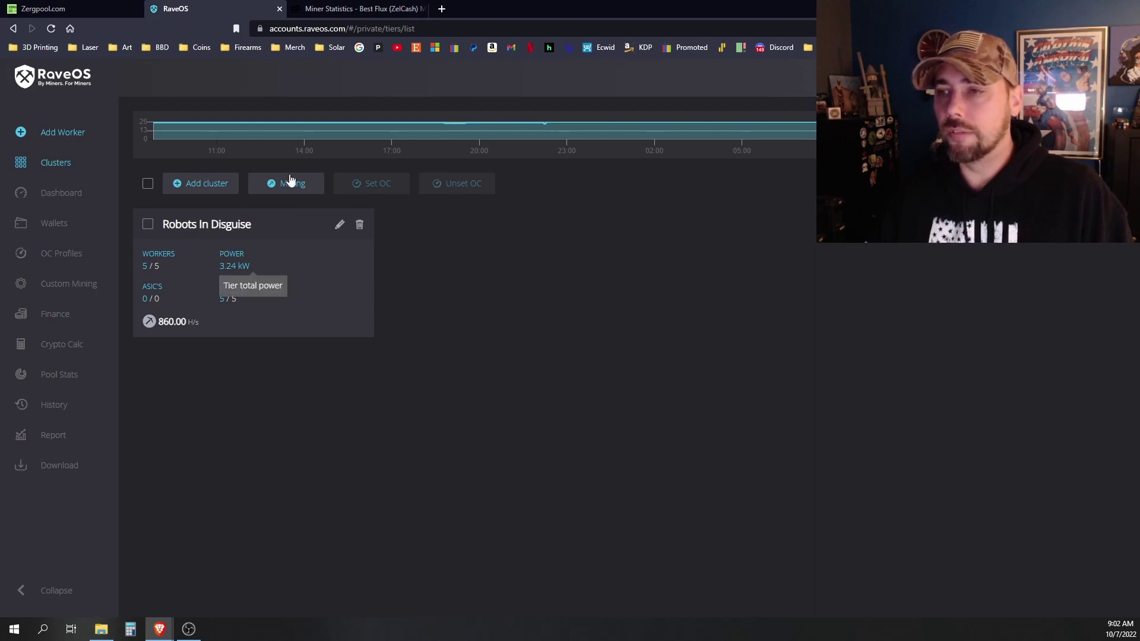
click(345, 13)
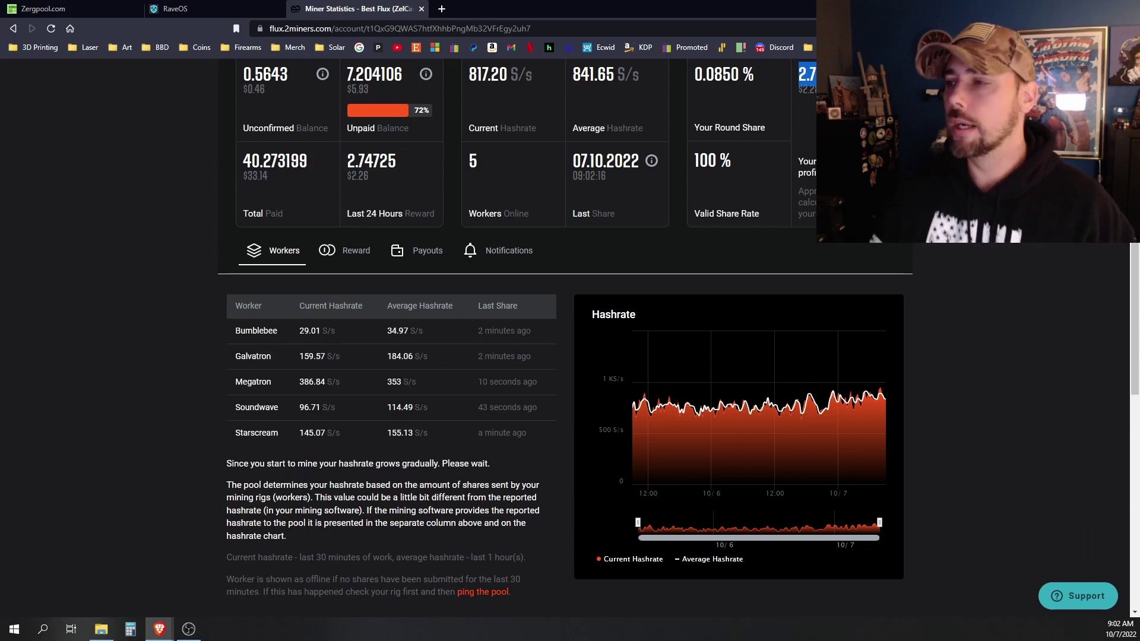
key(ctrl+shift+Tab)
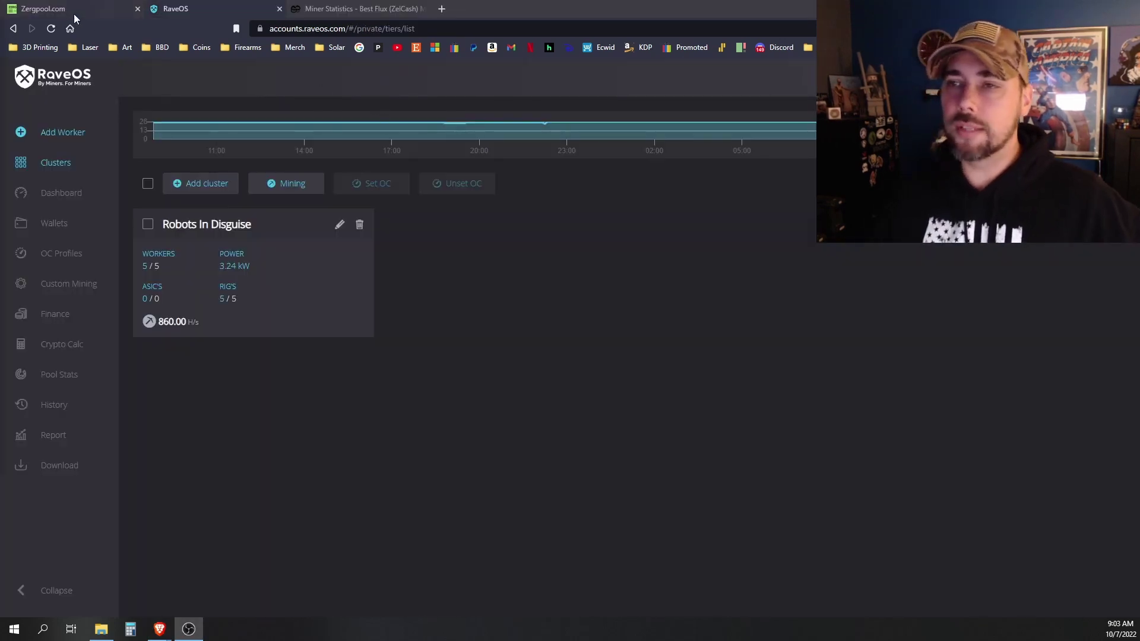